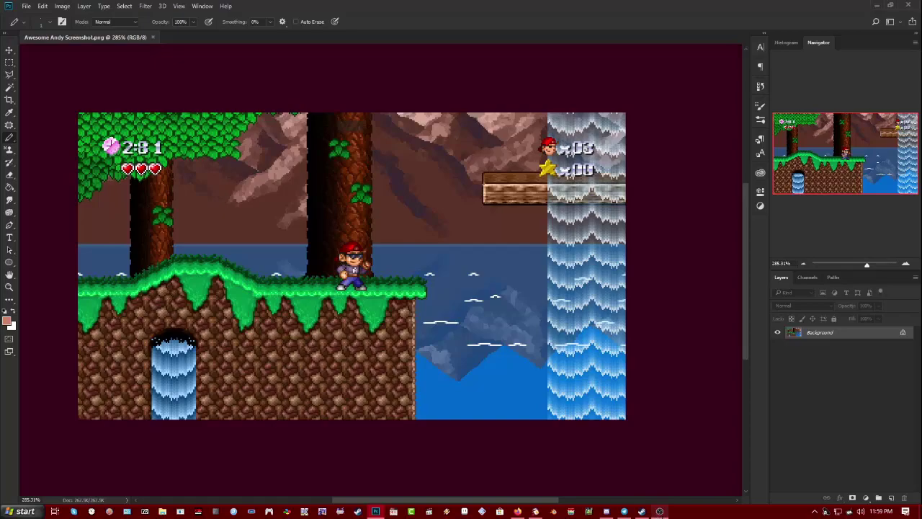
{"action": "key", "text": "alt+Tab"}
{"action": "left_click", "coordinate": [43, 431]}
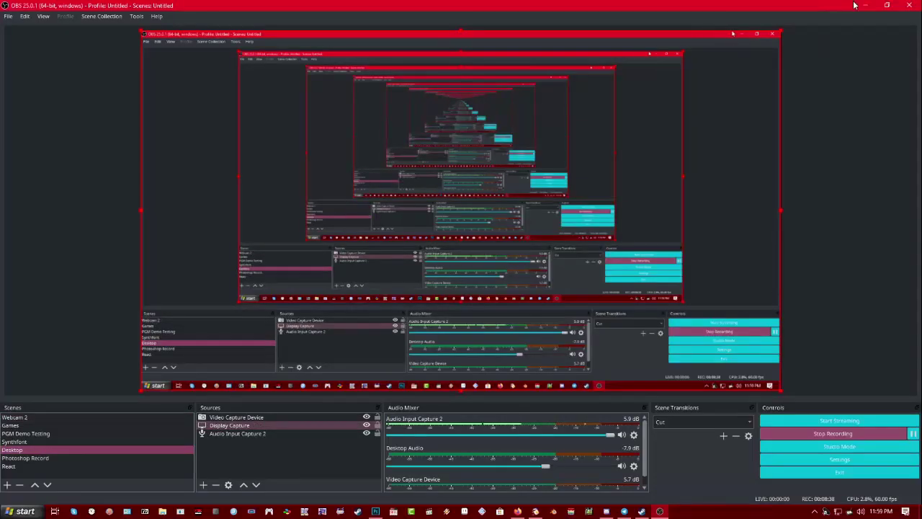
{"action": "left_click", "coordinate": [863, 6]}
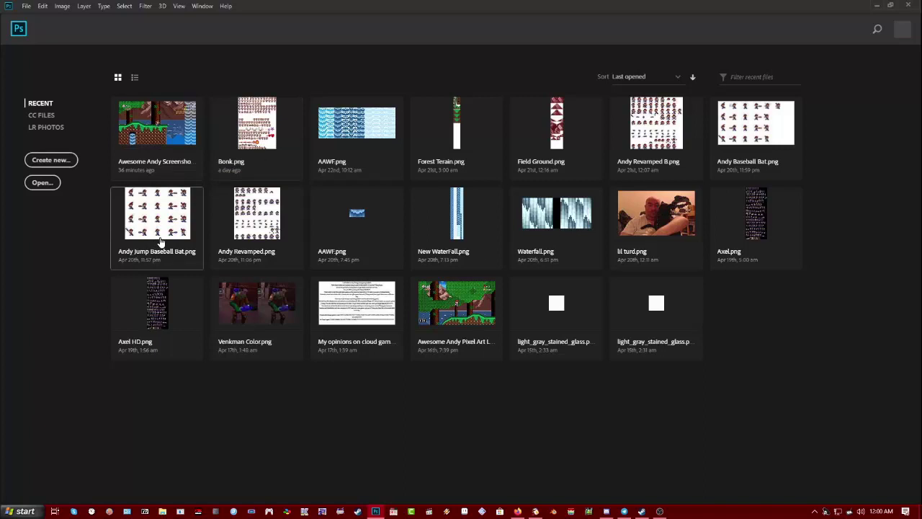
Open Andy Revamped.png from the recent files and inspect the character sprites up close
{"action": "left_click", "coordinate": [257, 218]}
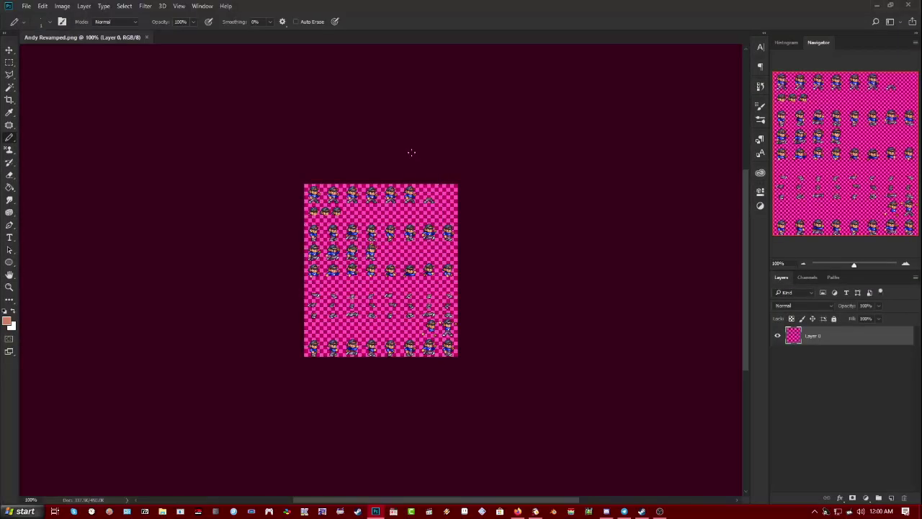
{"action": "scroll", "coordinate": [323, 179], "scroll_direction": "up", "scroll_amount": 10}
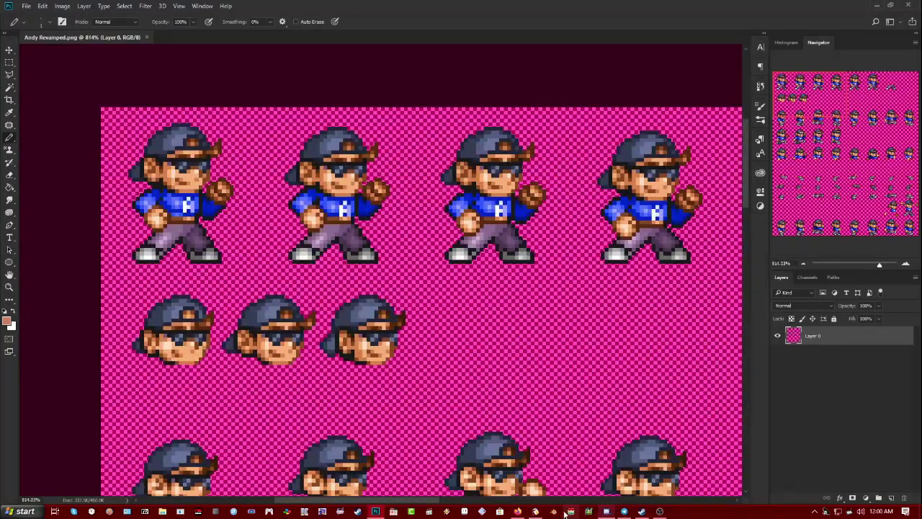
{"action": "left_click", "coordinate": [535, 511]}
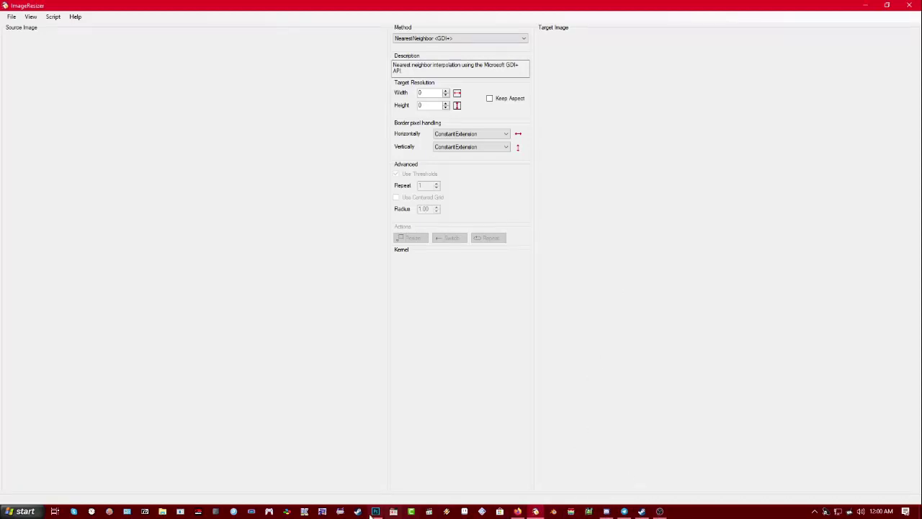
{"action": "left_click", "coordinate": [375, 512]}
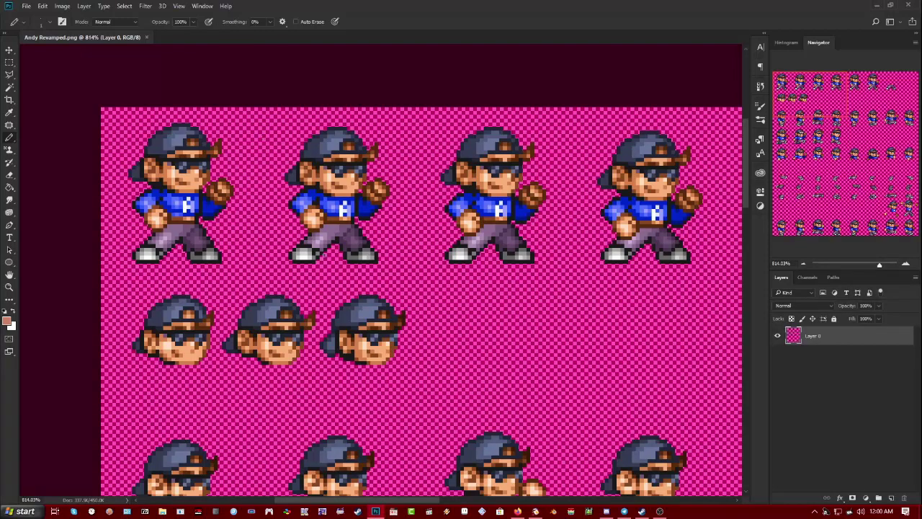
{"action": "scroll", "coordinate": [167, 167], "scroll_direction": "up", "scroll_amount": 5}
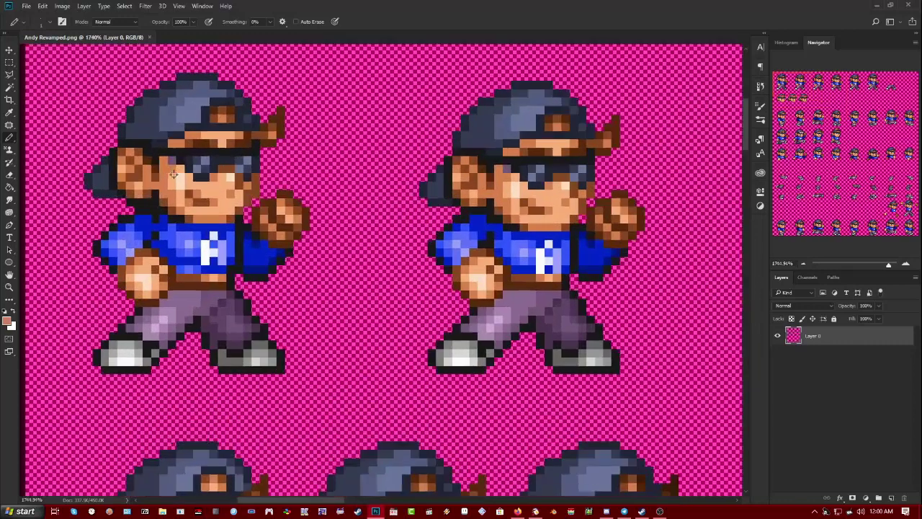
{"action": "scroll", "coordinate": [261, 343], "scroll_direction": "down", "scroll_amount": 4}
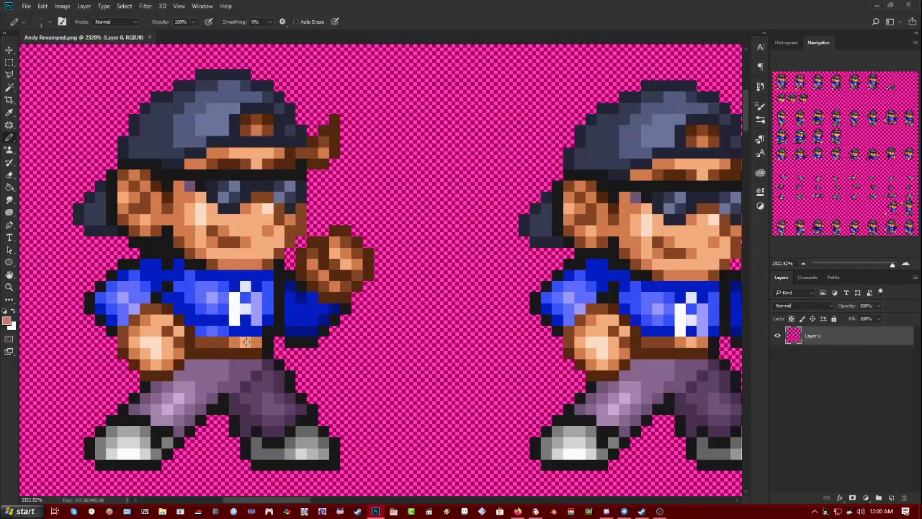
Fill the sprite sheet's transparent background with black (000000) and save the file
{"action": "left_click", "coordinate": [6, 322]}
{"action": "left_click", "coordinate": [546, 372]}
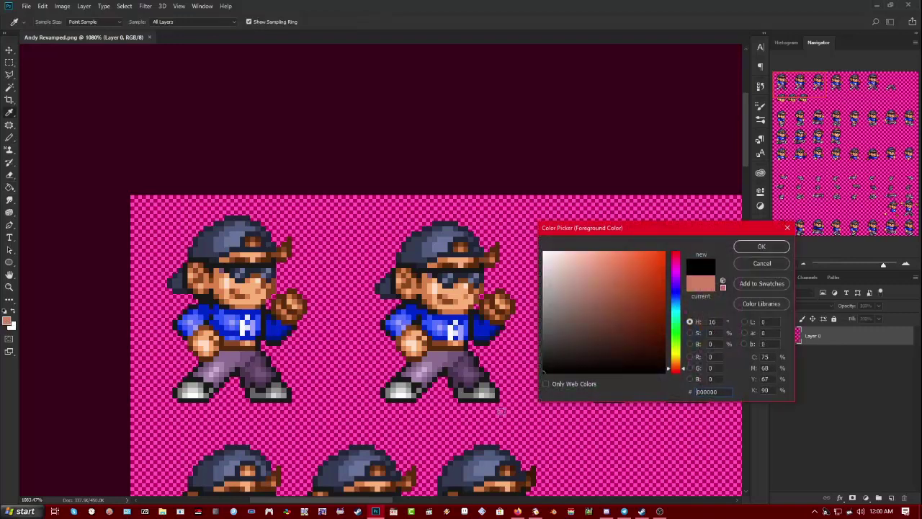
{"action": "left_click", "coordinate": [762, 247]}
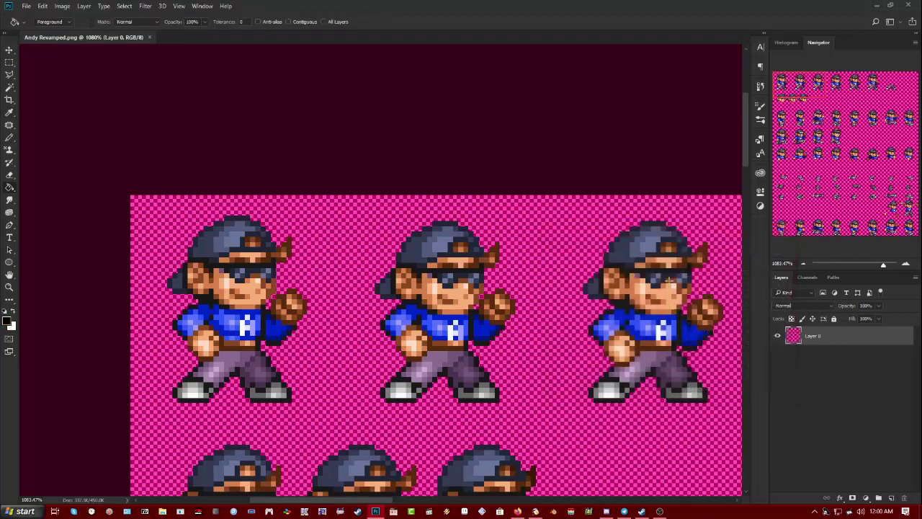
{"action": "left_click", "coordinate": [542, 229]}
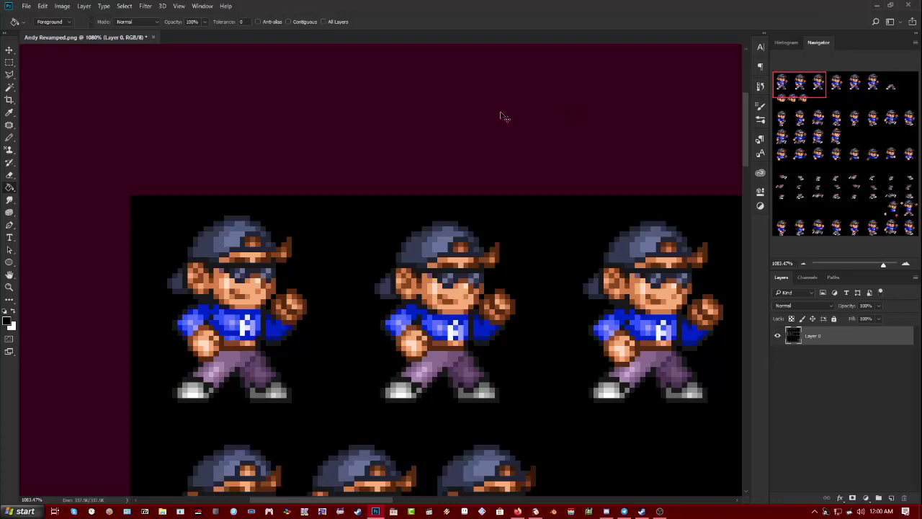
{"action": "key", "text": "ctrl+s"}
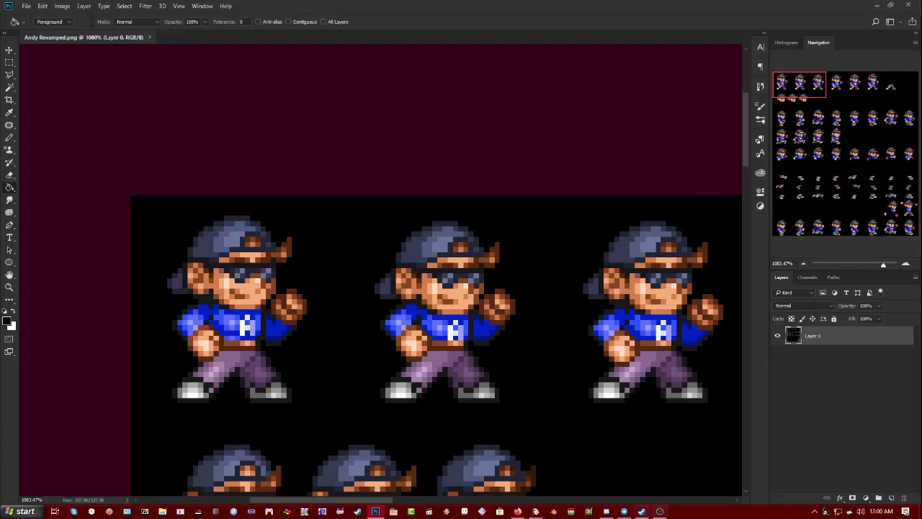
{"action": "left_click_drag", "start_coordinate": [785, 85], "coordinate": [754, 75]}
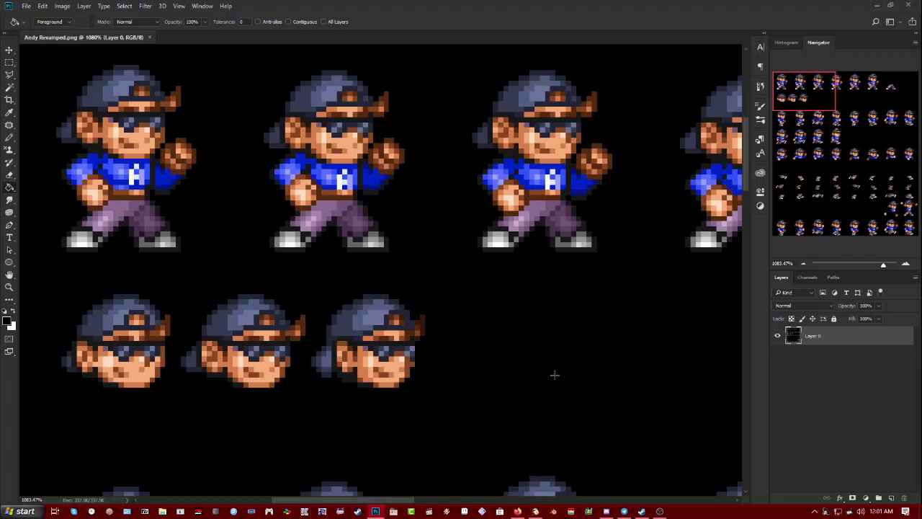
Switch to ImageResizer and load Andy Revamped.png from the Awesome Andy Assets folder as the source image
{"action": "left_click", "coordinate": [535, 510]}
{"action": "left_click", "coordinate": [11, 16]}
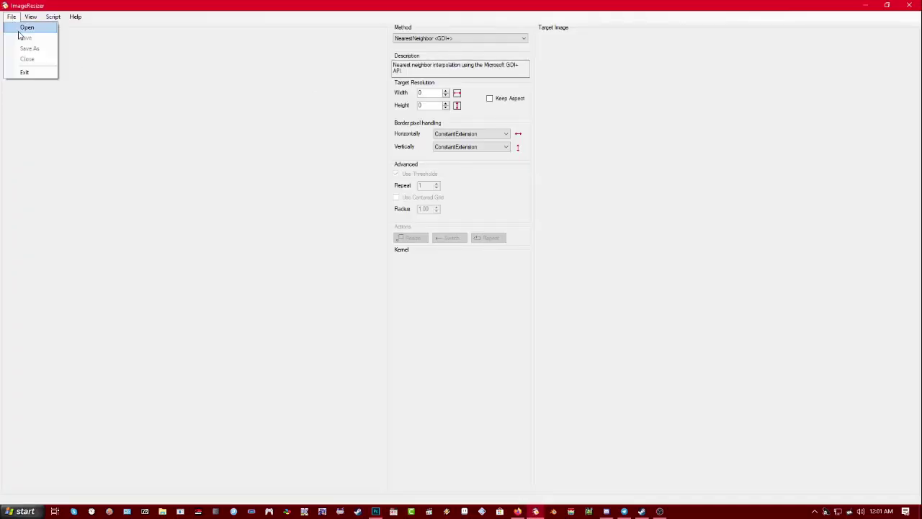
{"action": "left_click", "coordinate": [22, 29]}
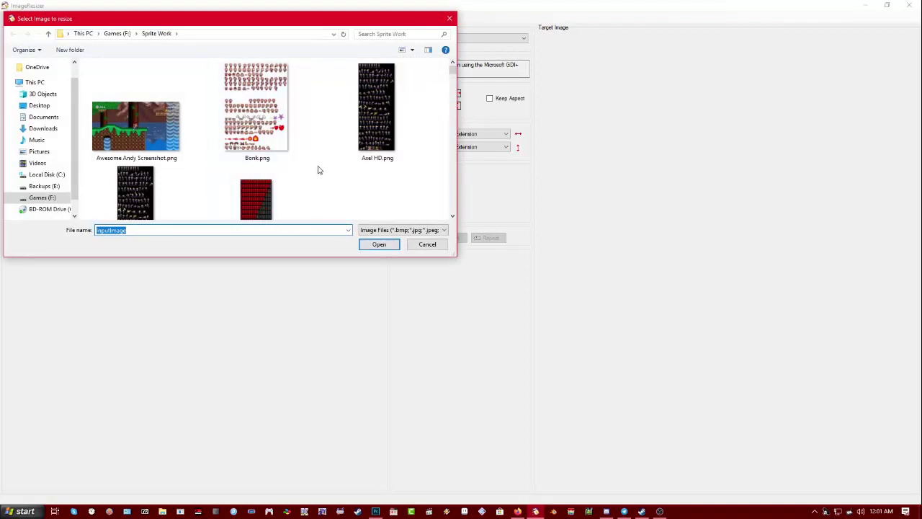
{"action": "scroll", "coordinate": [321, 169], "scroll_direction": "down", "scroll_amount": 1}
{"action": "scroll", "coordinate": [322, 171], "scroll_direction": "down", "scroll_amount": 2}
{"action": "scroll", "coordinate": [322, 170], "scroll_direction": "up", "scroll_amount": 3}
{"action": "left_click_drag", "start_coordinate": [452, 66], "coordinate": [455, 215]}
{"action": "scroll", "coordinate": [260, 187], "scroll_direction": "up", "scroll_amount": 1}
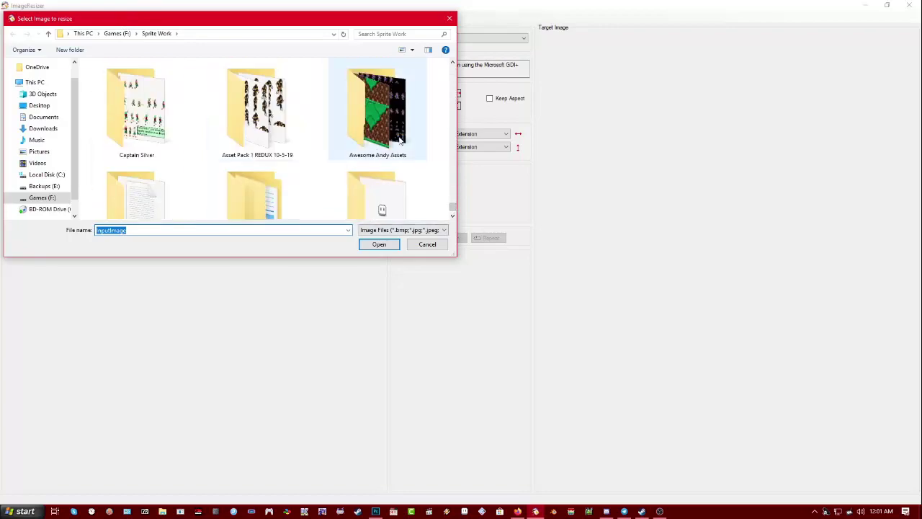
{"action": "double_click", "coordinate": [378, 116]}
{"action": "double_click", "coordinate": [135, 86]}
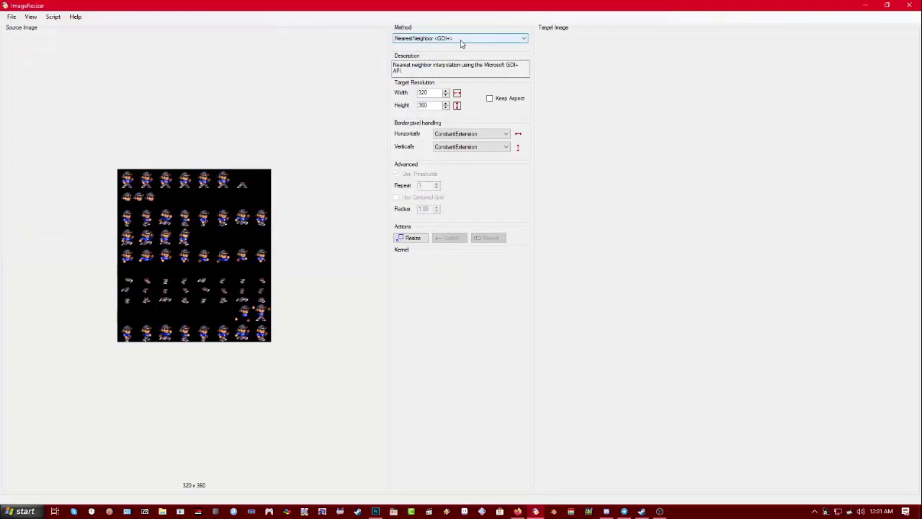
Resize the sprite sheet with the XBR 3x method and examine the target image
{"action": "left_click", "coordinate": [461, 42]}
{"action": "left_click_drag", "start_coordinate": [524, 64], "coordinate": [518, 138]}
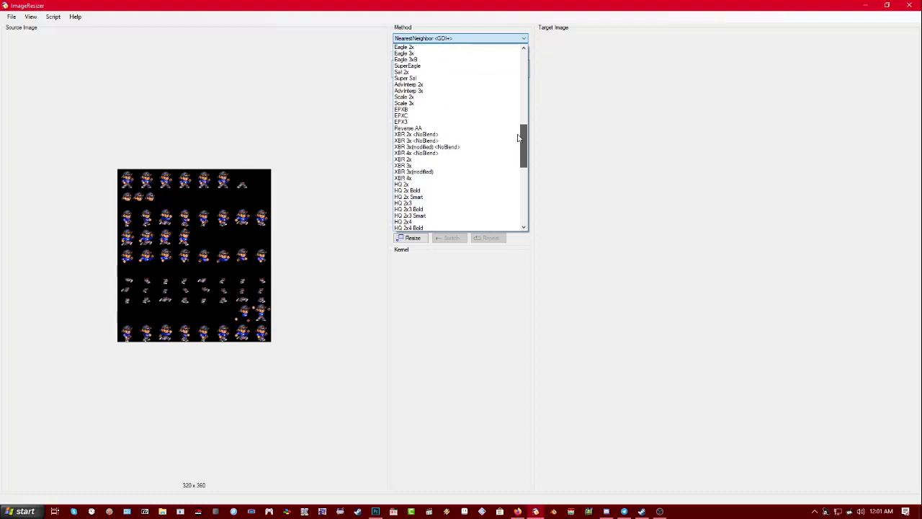
{"action": "left_click", "coordinate": [434, 166]}
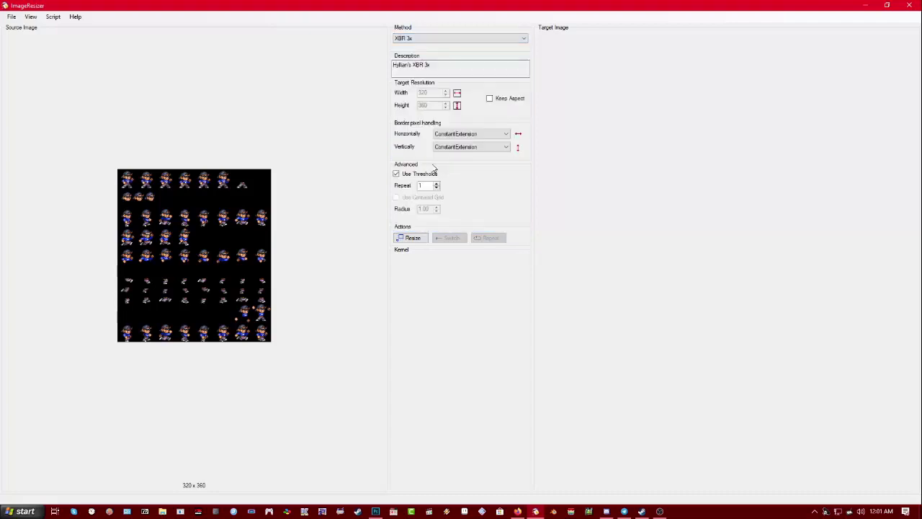
{"action": "left_click", "coordinate": [417, 241]}
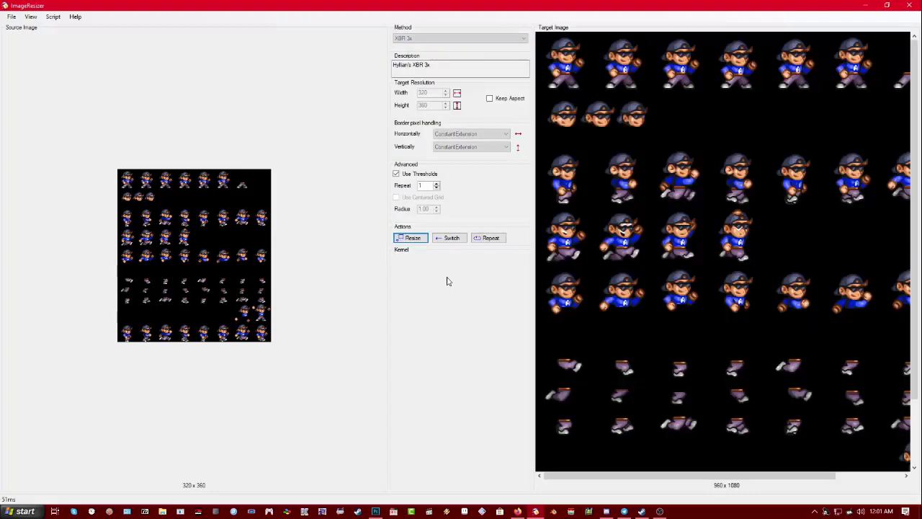
{"action": "left_click", "coordinate": [731, 263]}
{"action": "left_click", "coordinate": [427, 245]}
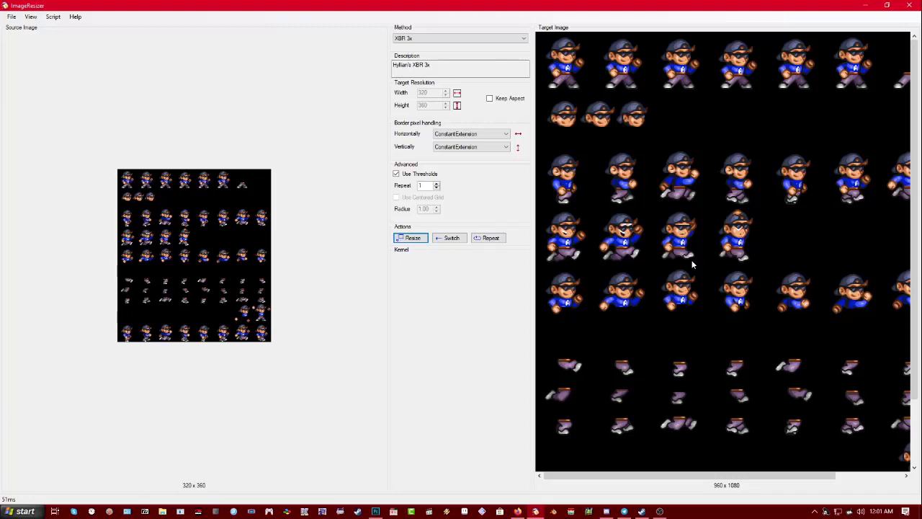
Set the scaling method to XBR 3x <NoBlend> and resize the sprite sheet with it
{"action": "left_click", "coordinate": [426, 36]}
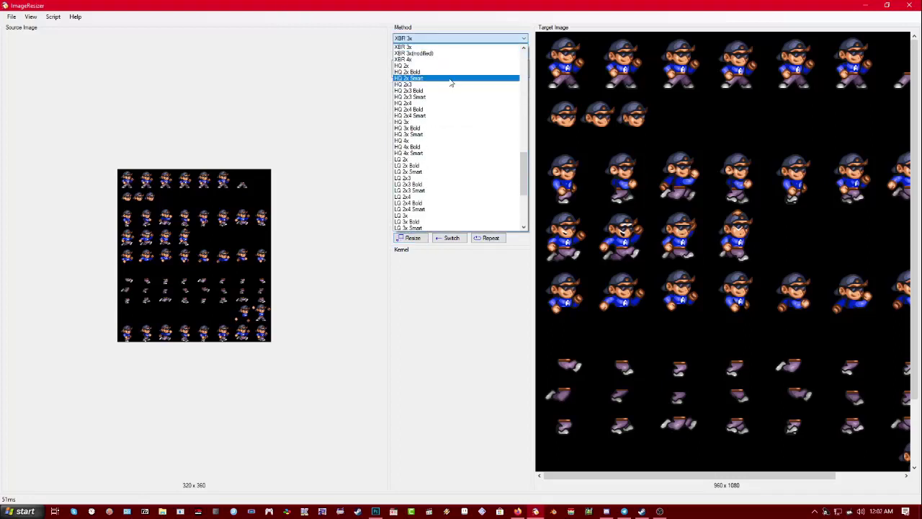
{"action": "scroll", "coordinate": [449, 83], "scroll_direction": "up", "scroll_amount": 1}
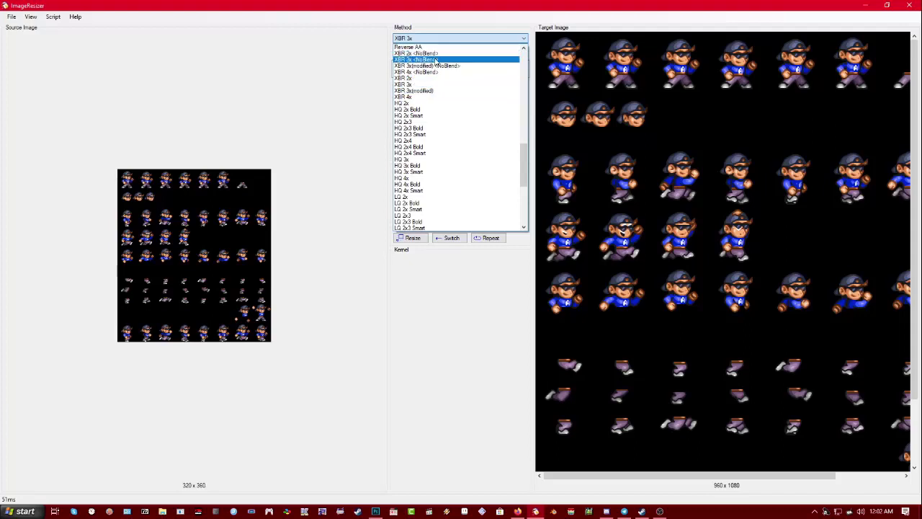
{"action": "left_click", "coordinate": [436, 62]}
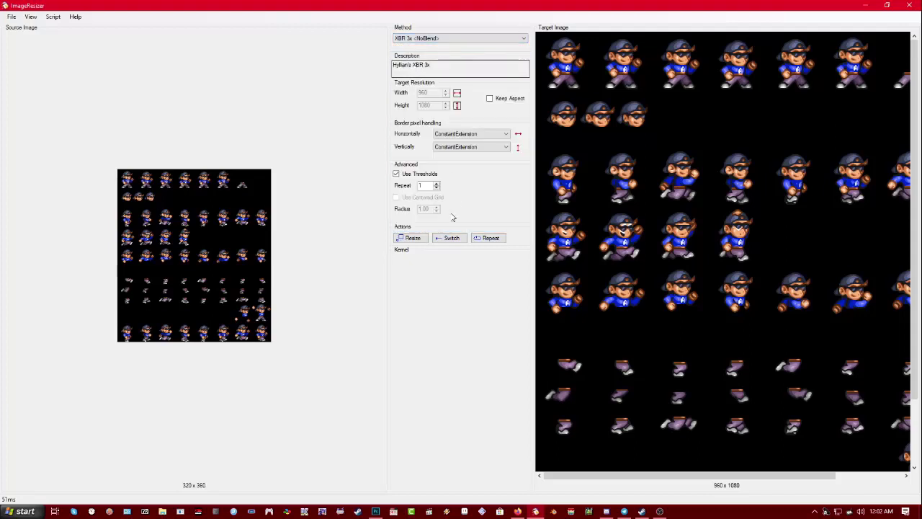
{"action": "left_click", "coordinate": [413, 243]}
Start saving the resized image and browse to the Awesome Andy Assets folder inside Sprite Work
{"action": "key", "text": "ctrl+s"}
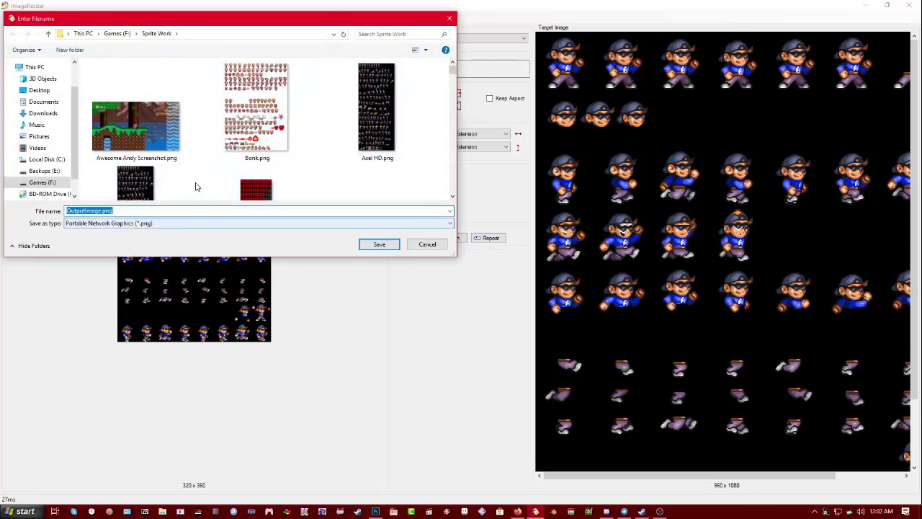
{"action": "scroll", "coordinate": [205, 162], "scroll_direction": "down", "scroll_amount": 2}
{"action": "scroll", "coordinate": [206, 154], "scroll_direction": "up", "scroll_amount": 2}
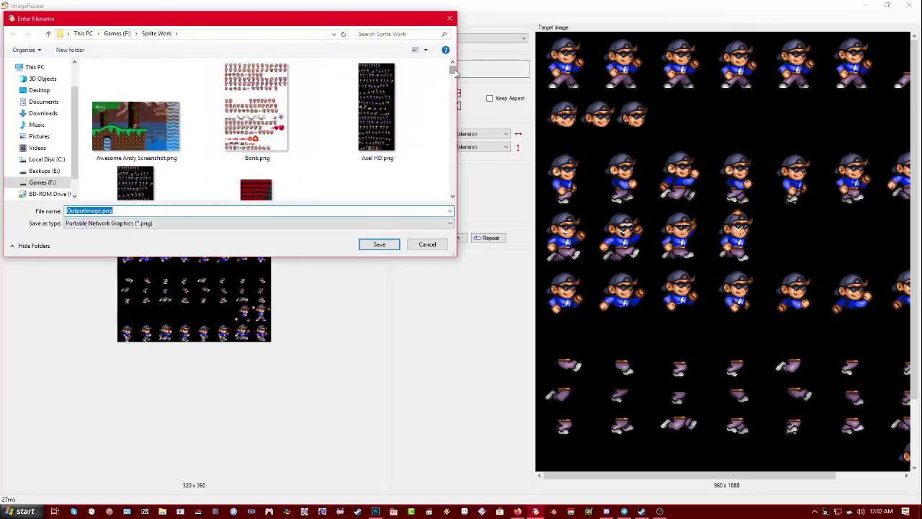
{"action": "scroll", "coordinate": [343, 147], "scroll_direction": "down", "scroll_amount": 5}
{"action": "scroll", "coordinate": [343, 147], "scroll_direction": "up", "scroll_amount": 3}
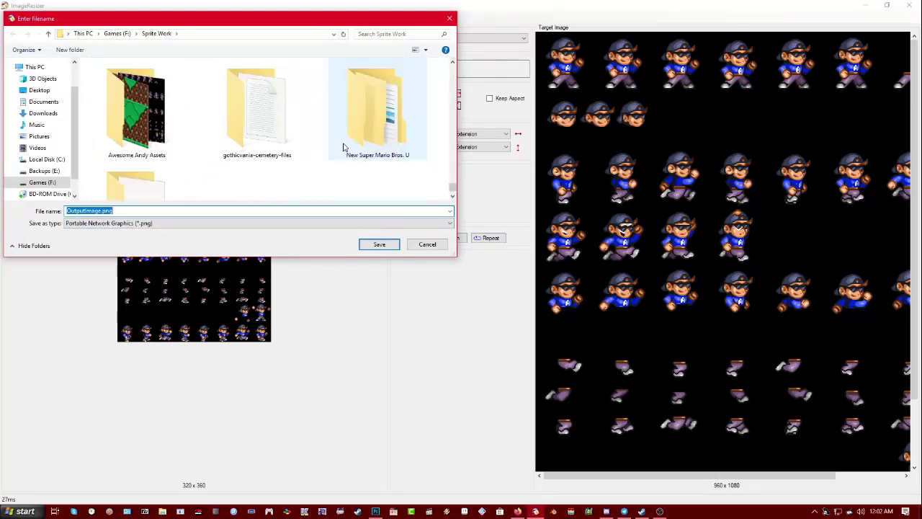
{"action": "scroll", "coordinate": [306, 122], "scroll_direction": "down", "scroll_amount": 3}
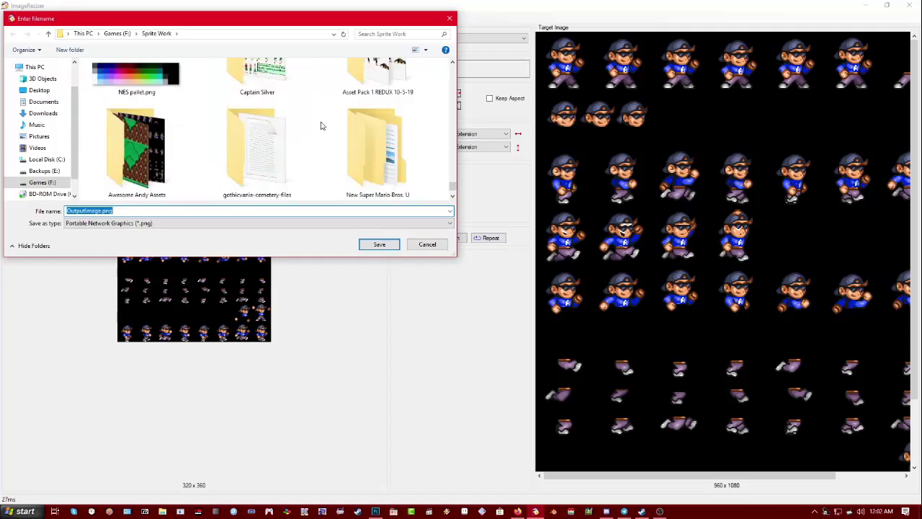
{"action": "scroll", "coordinate": [314, 124], "scroll_direction": "up", "scroll_amount": 1}
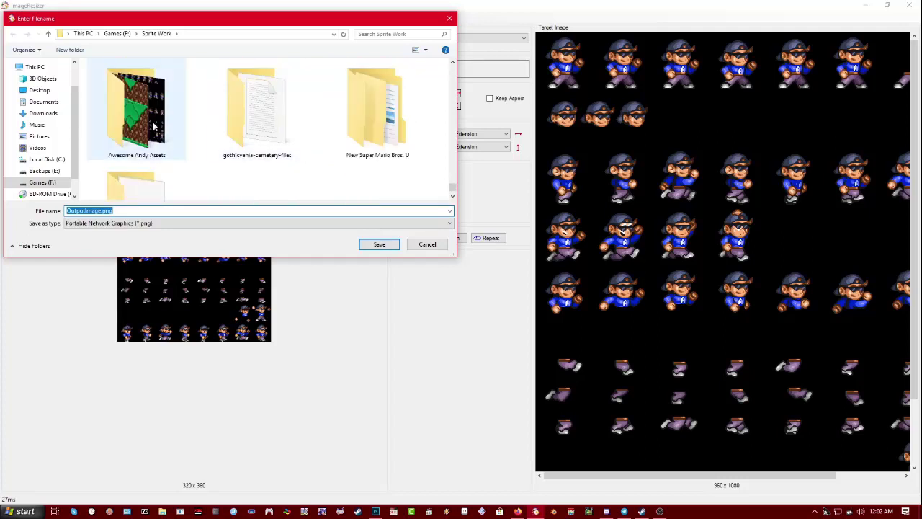
{"action": "double_click", "coordinate": [141, 101]}
Save the resized sprite sheet as Andy RevampedHD.png, basing the name on the existing Andy Revamped.png
{"action": "left_click", "coordinate": [112, 105]}
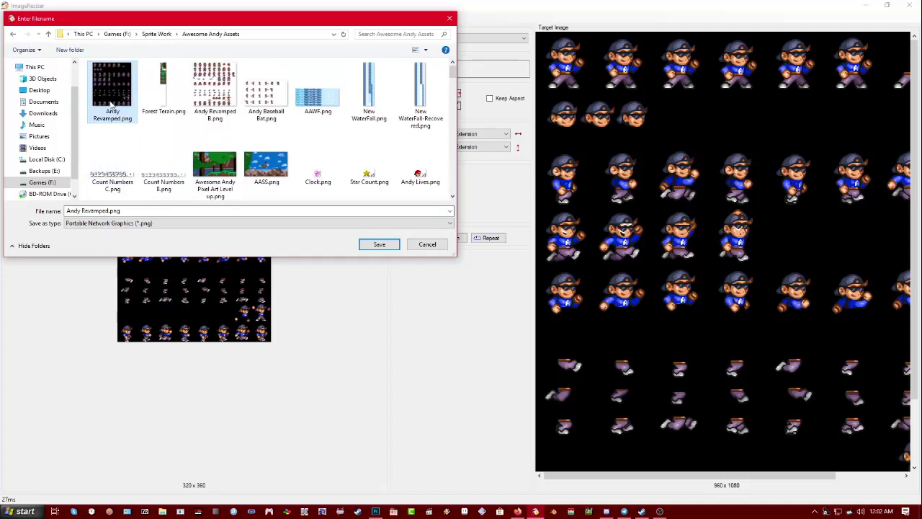
{"action": "left_click", "coordinate": [132, 210]}
{"action": "left_click", "coordinate": [132, 210]}
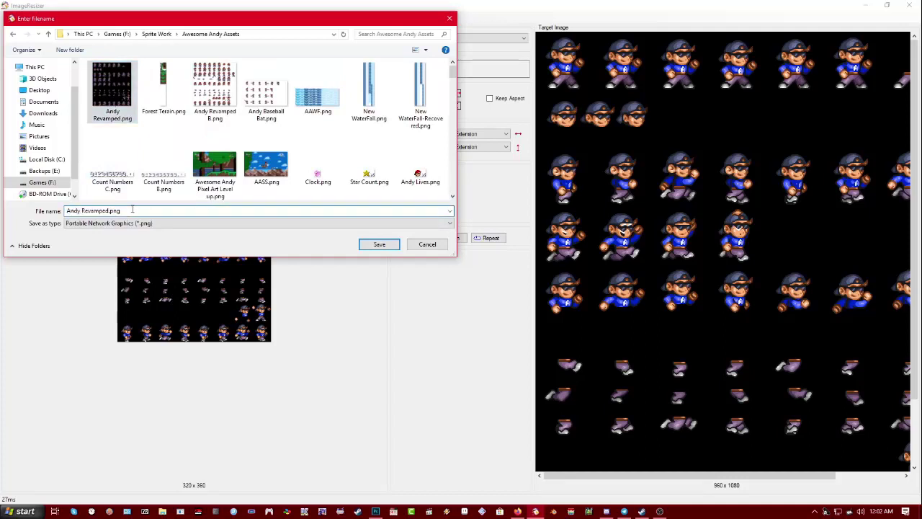
{"action": "key", "text": "Left"}
{"action": "key", "text": "Left"}
{"action": "key", "text": "Left"}
{"action": "key", "text": "Left"}
{"action": "type", "text": "HD"}
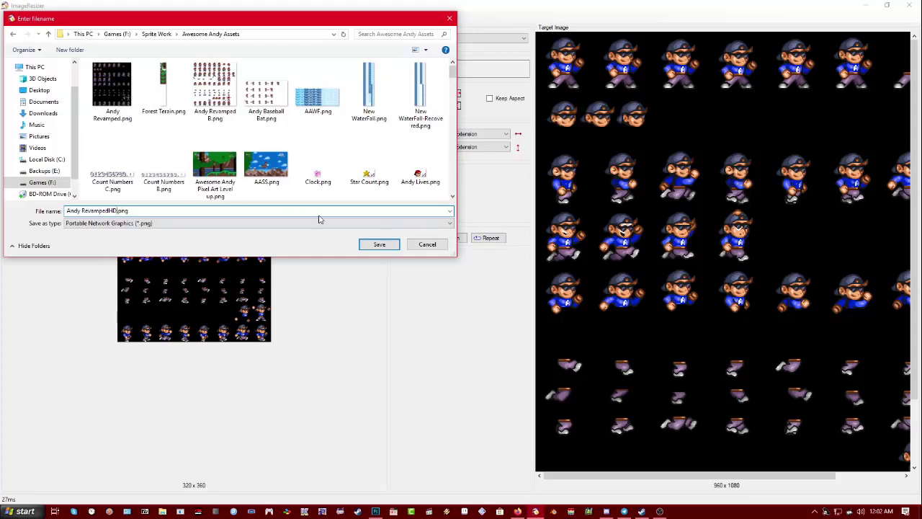
{"action": "left_click", "coordinate": [367, 245]}
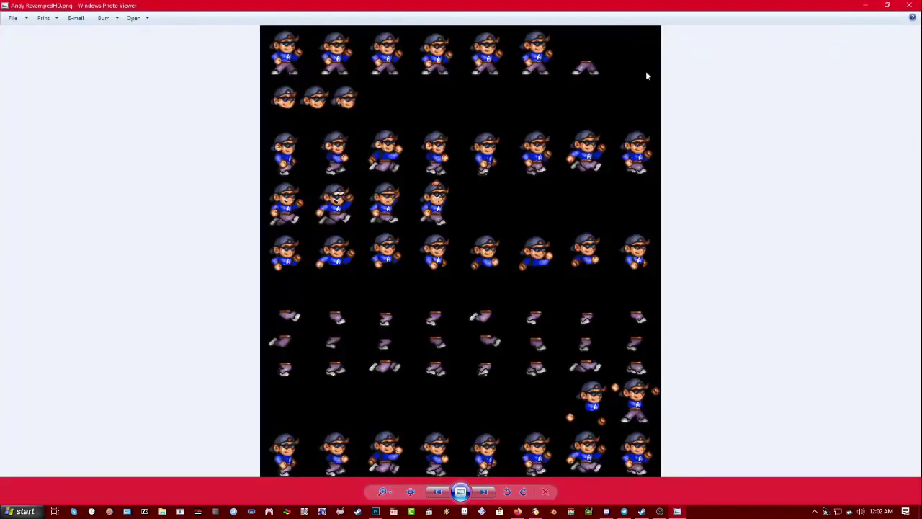
Close the Andy RevampedHD.png preview and ImageResizer to return to Photoshop
{"action": "left_click", "coordinate": [911, 6]}
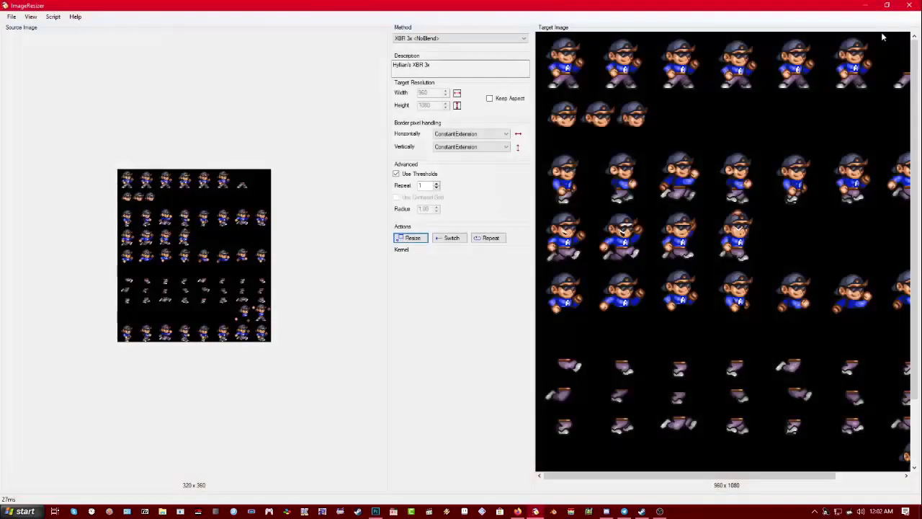
{"action": "left_click", "coordinate": [911, 6]}
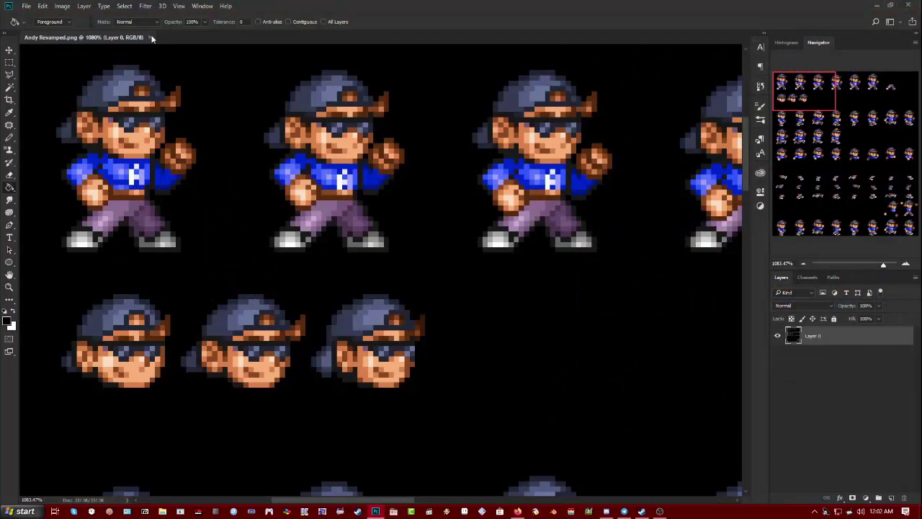
Restore the transparent background of Andy Revamped.png and open Andy RevampedHD.png from the Awesome Andy Assets folder for a close look
{"action": "left_click", "coordinate": [539, 305]}
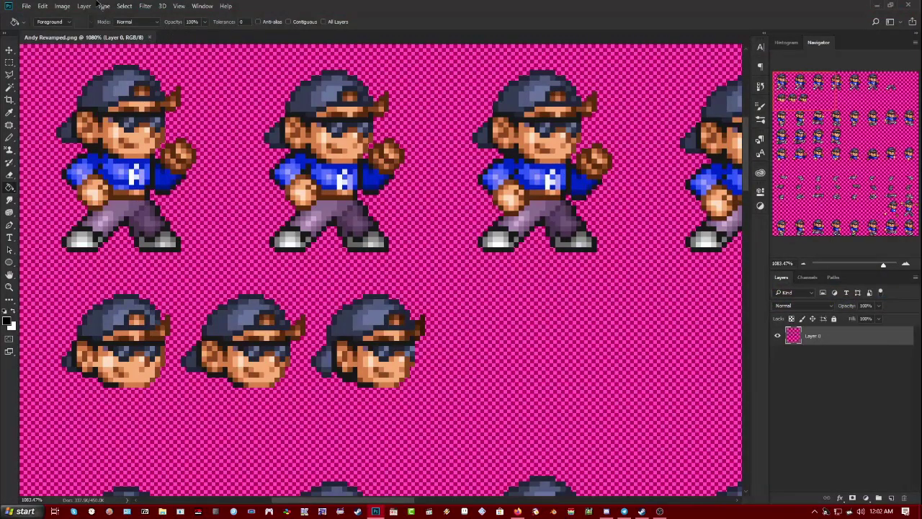
{"action": "left_click", "coordinate": [26, 6]}
{"action": "left_click", "coordinate": [39, 27]}
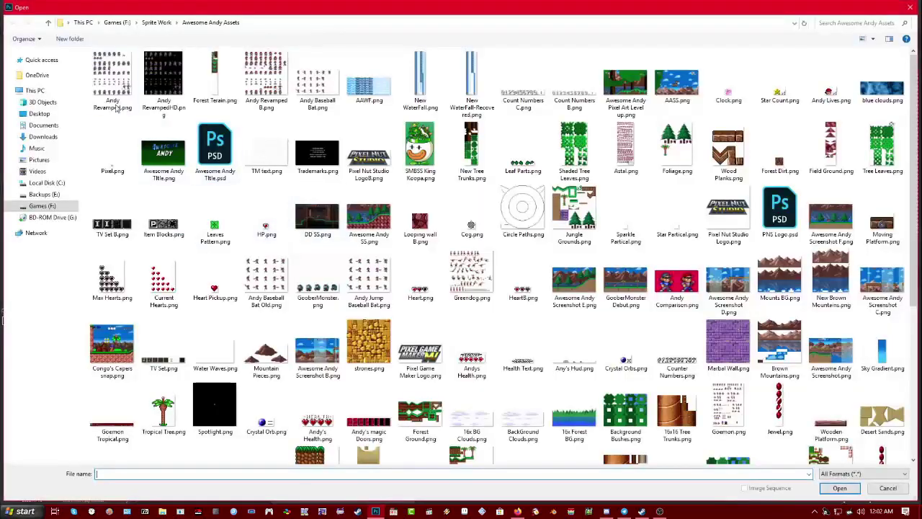
{"action": "double_click", "coordinate": [164, 79]}
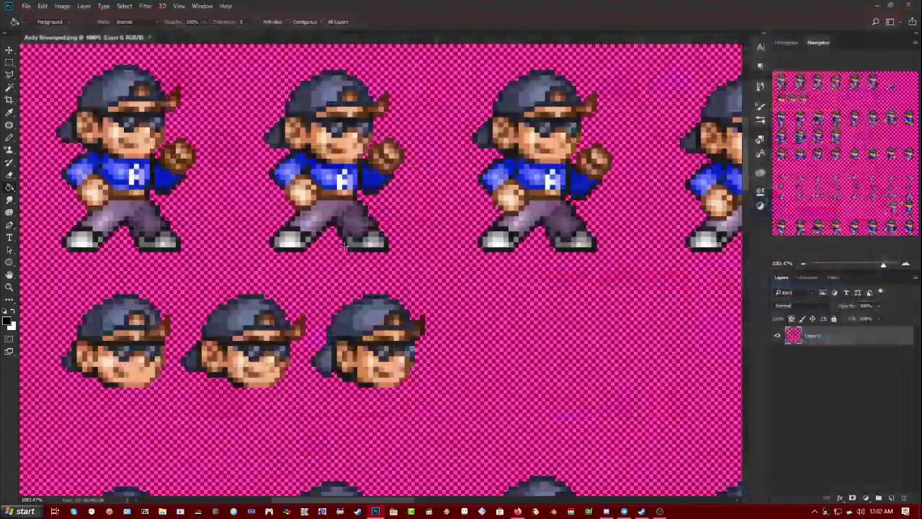
{"action": "scroll", "coordinate": [273, 143], "scroll_direction": "up", "scroll_amount": 2}
{"action": "scroll", "coordinate": [273, 143], "scroll_direction": "up", "scroll_amount": 5}
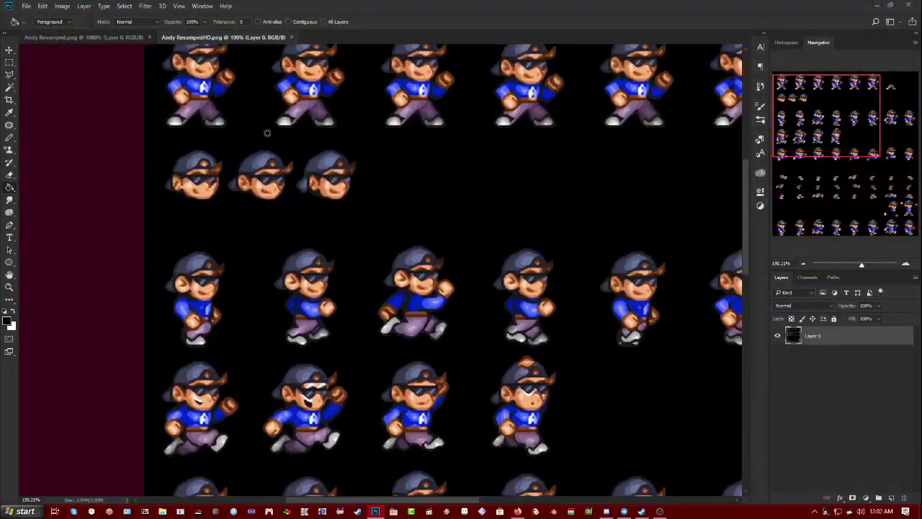
{"action": "scroll", "coordinate": [259, 148], "scroll_direction": "up", "scroll_amount": 5}
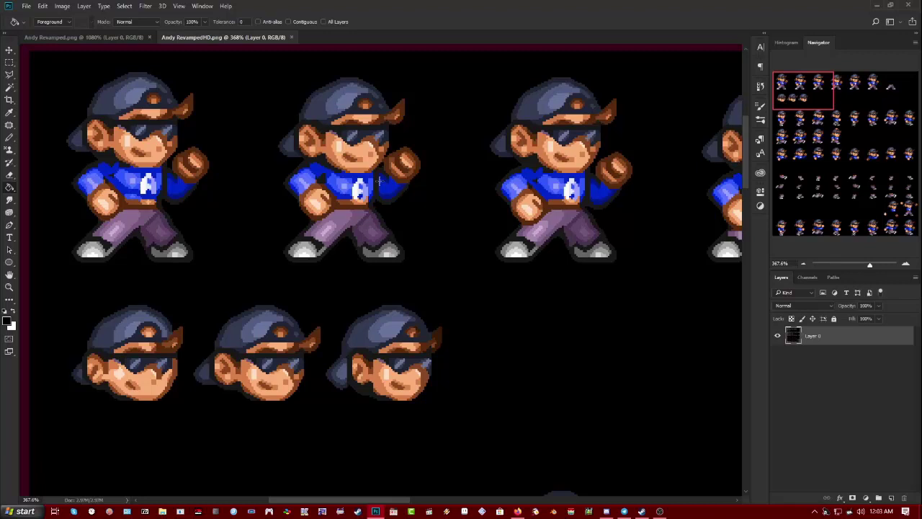
Select the black background of Andy RevampedHD.png with the Magic Wand, delete it, deselect, and close the file without saving
{"action": "left_click", "coordinate": [9, 86]}
{"action": "left_click", "coordinate": [238, 114]}
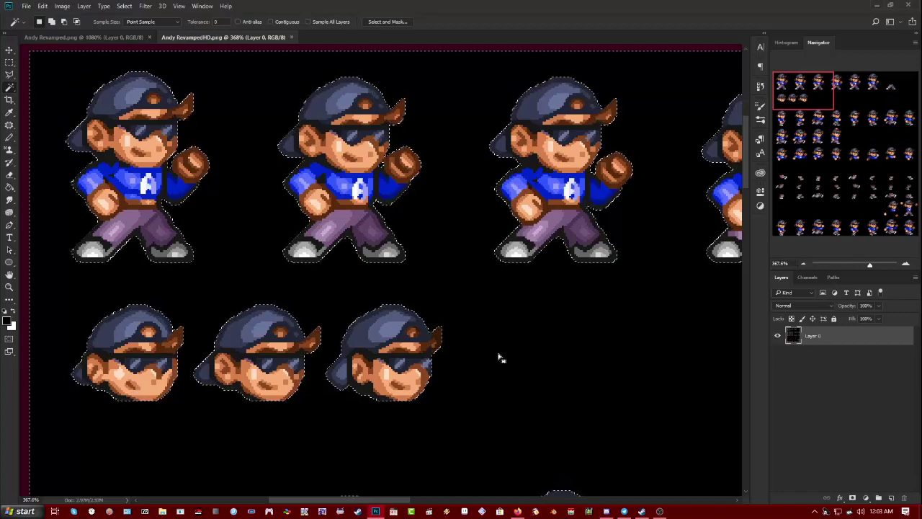
{"action": "key", "text": "Delete"}
{"action": "key", "text": "ctrl+d"}
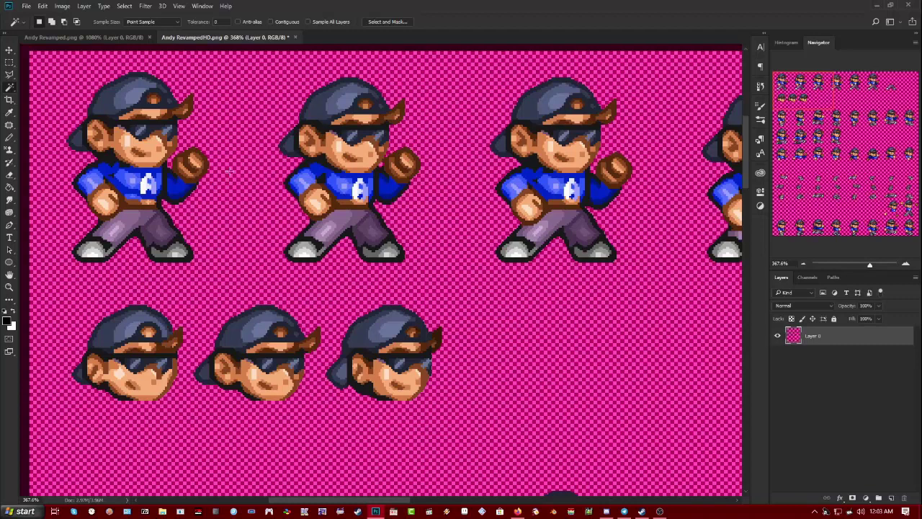
{"action": "left_click", "coordinate": [295, 37]}
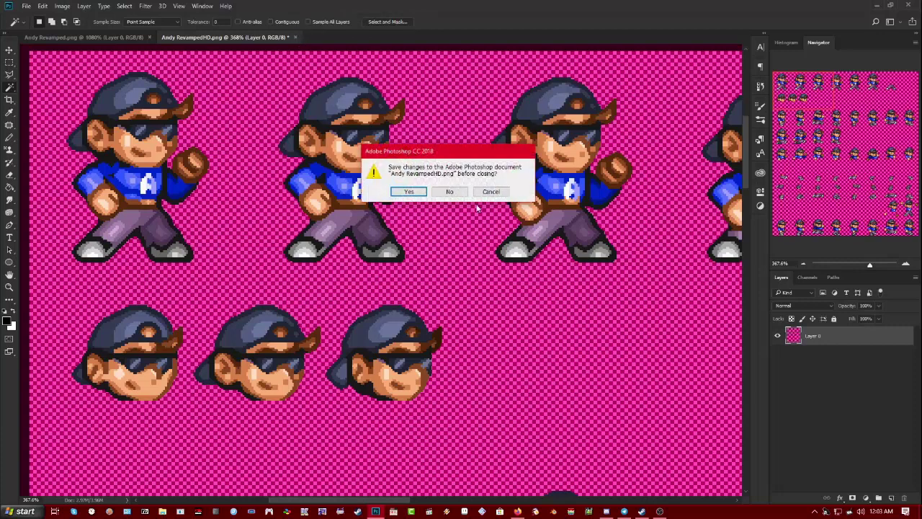
{"action": "left_click", "coordinate": [449, 191]}
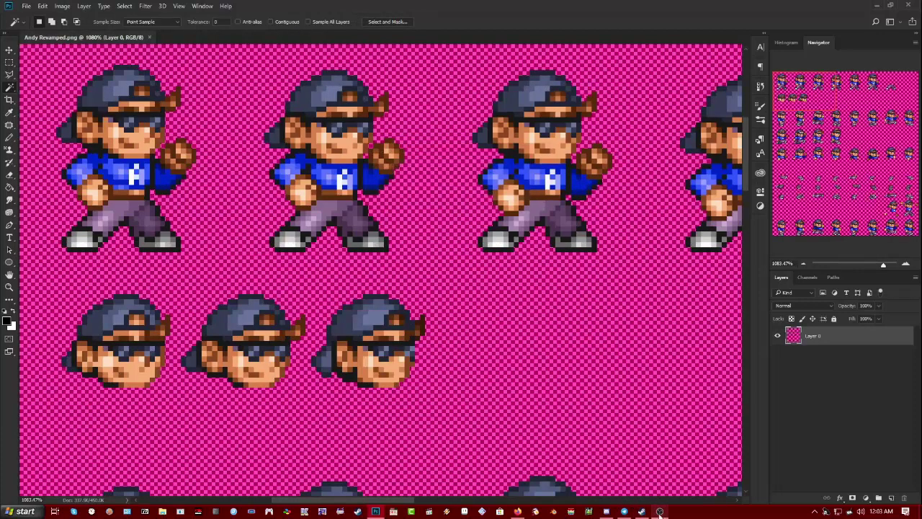
Switch to ImageResizer and load the transparent-background Andy Revamped.png from Awesome Andy Assets as the source image
{"action": "mouse_move", "coordinate": [607, 513]}
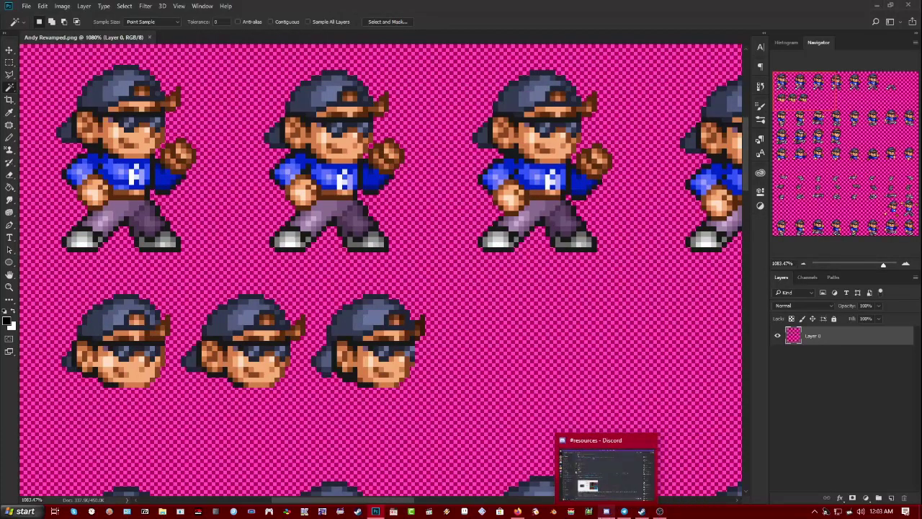
{"action": "mouse_move", "coordinate": [659, 513]}
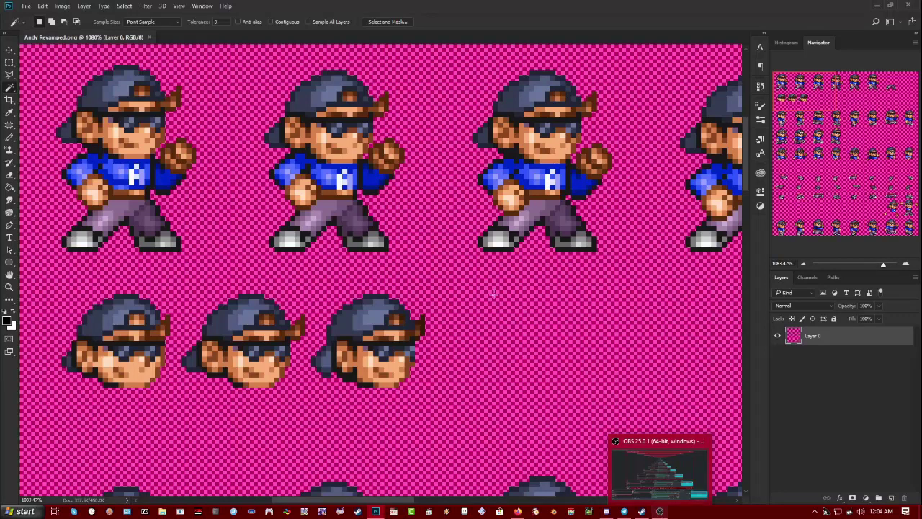
{"action": "left_click", "coordinate": [535, 511]}
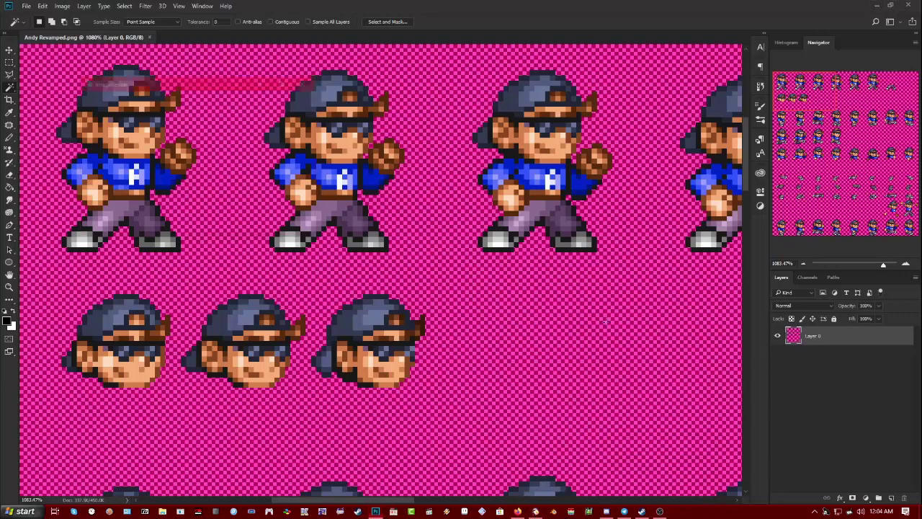
{"action": "left_click", "coordinate": [484, 100]}
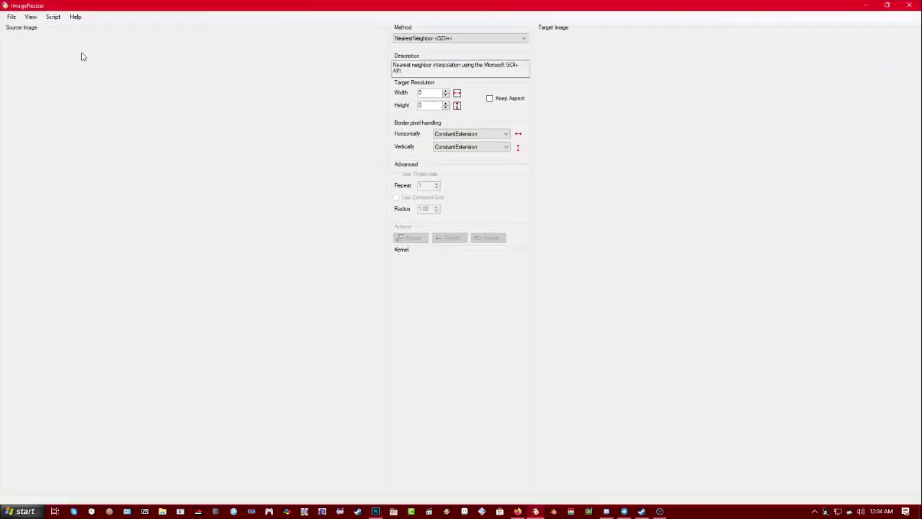
{"action": "left_click", "coordinate": [11, 16]}
{"action": "left_click", "coordinate": [23, 29]}
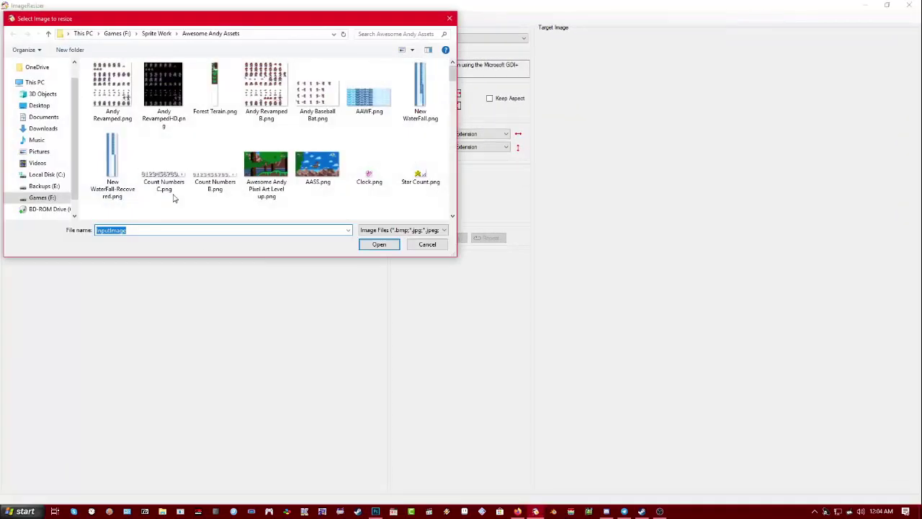
{"action": "double_click", "coordinate": [121, 94]}
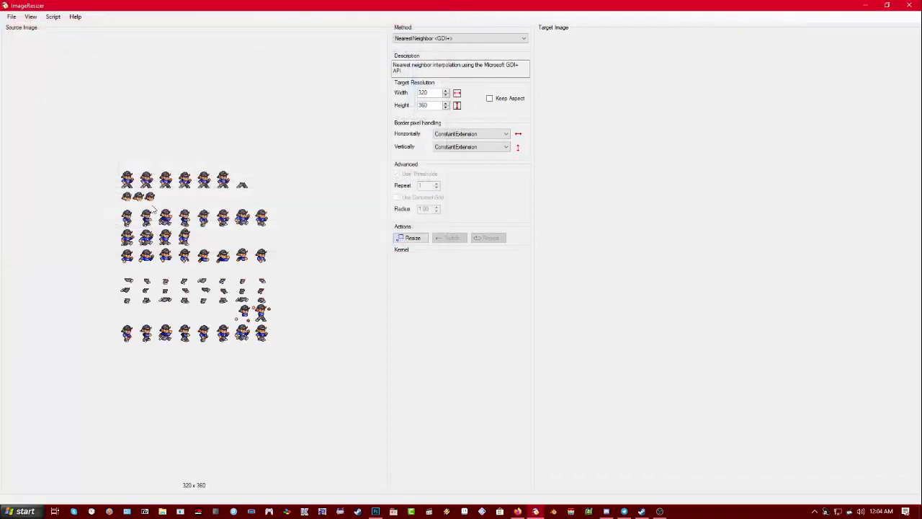
Set the scaling method to XBR 3x and resize the transparent sprite sheet with it
{"action": "left_click", "coordinate": [451, 39]}
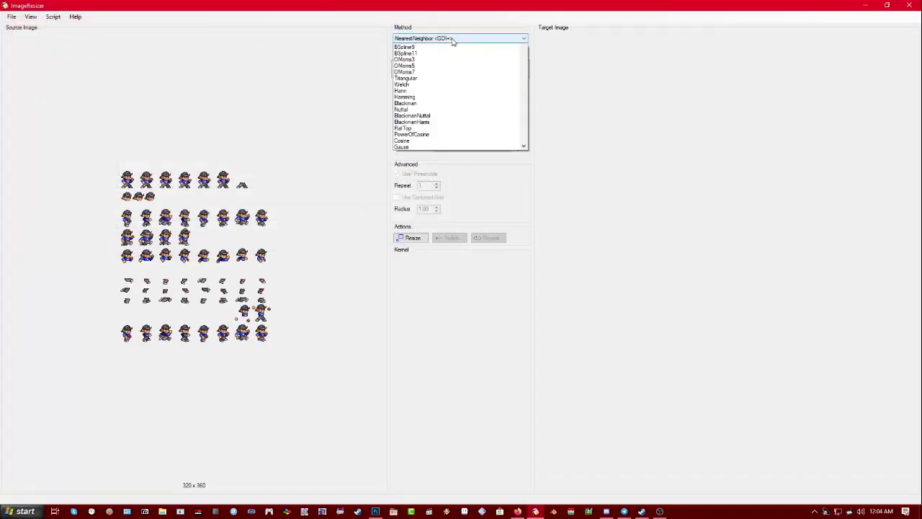
{"action": "scroll", "coordinate": [517, 77], "scroll_direction": "down", "scroll_amount": 3}
{"action": "left_click_drag", "start_coordinate": [518, 78], "coordinate": [507, 153]}
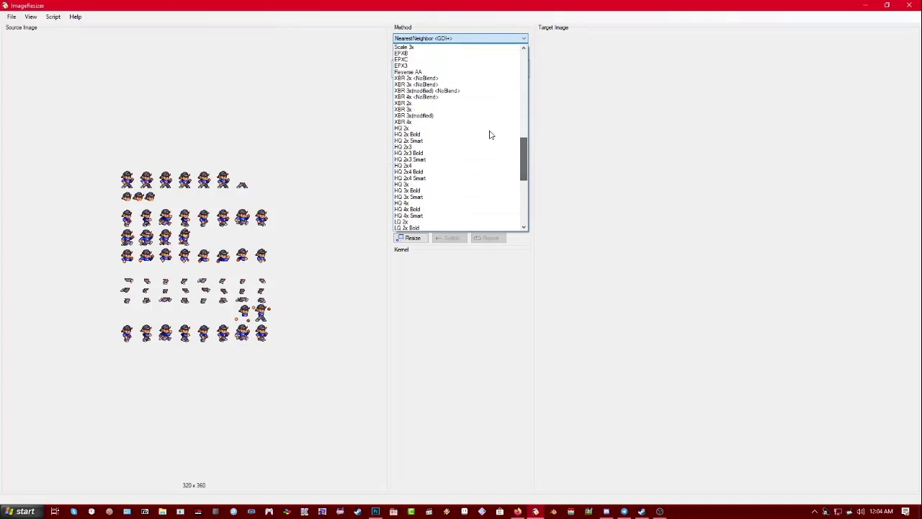
{"action": "left_click", "coordinate": [445, 109]}
{"action": "left_click", "coordinate": [405, 238]}
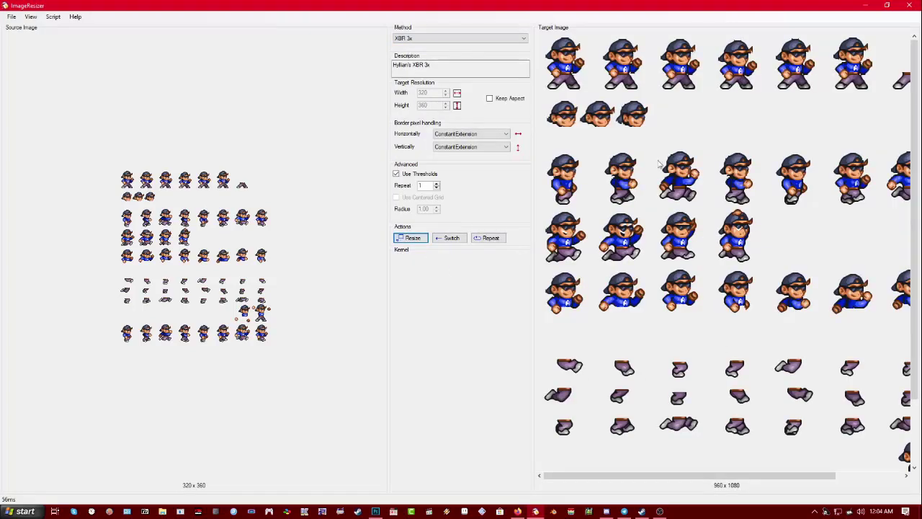
Switch to Photoshop, fill the transparent background of Andy Revamped.png with black using the Paint Bucket, and try to save the file
{"action": "left_click", "coordinate": [375, 511]}
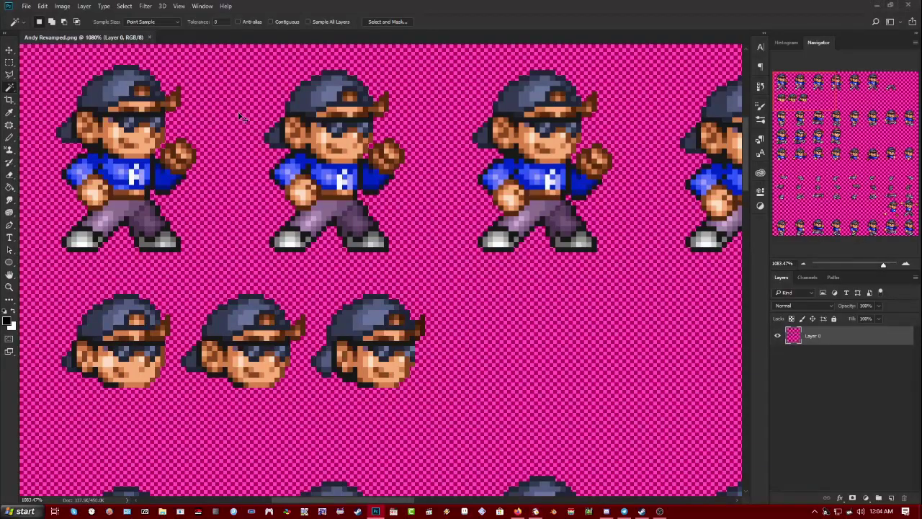
{"action": "left_click", "coordinate": [9, 187]}
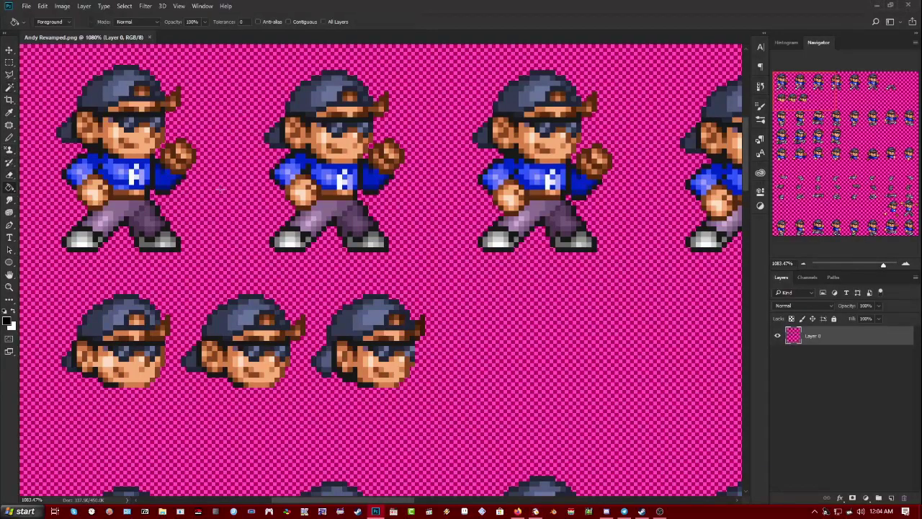
{"action": "left_click", "coordinate": [220, 186]}
{"action": "key", "text": "ctrl+s"}
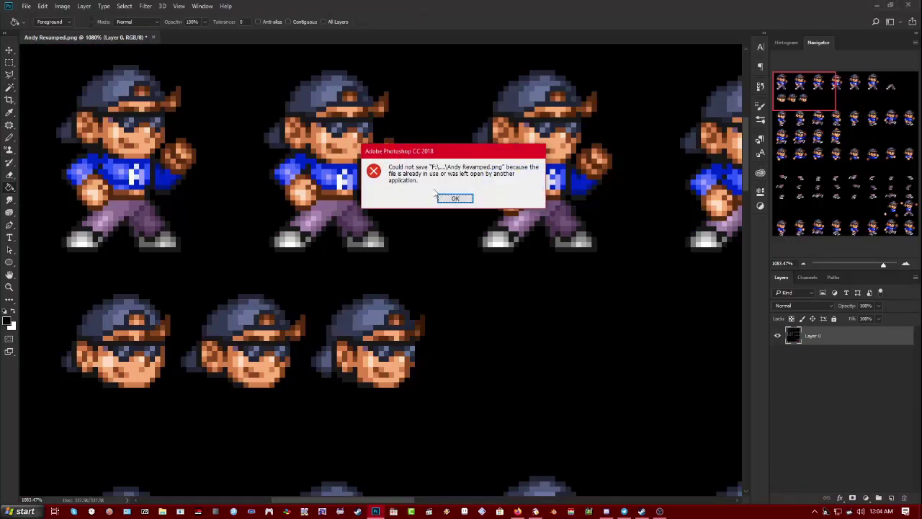
{"action": "left_click", "coordinate": [455, 198]}
Close ImageResizer to release the sprite sheet, and save Andy Revamped.png in Photoshop
{"action": "left_click", "coordinate": [535, 510]}
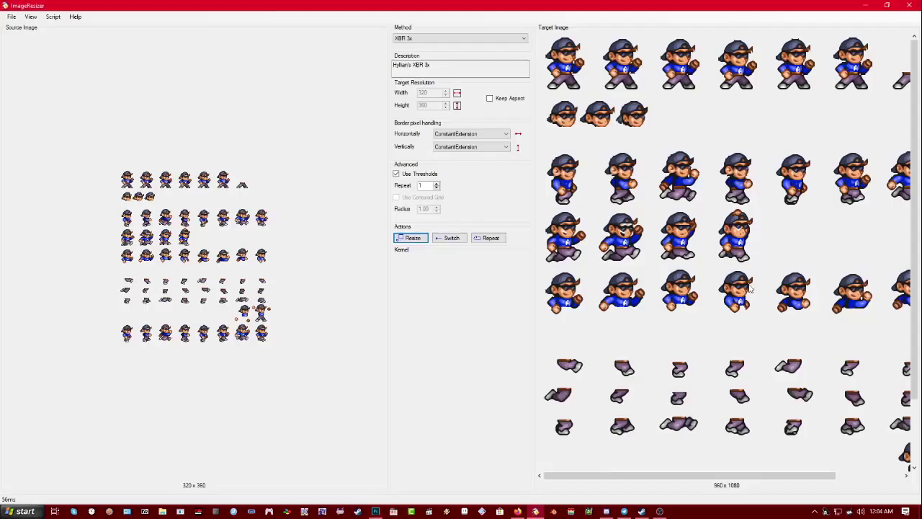
{"action": "left_click", "coordinate": [915, 6]}
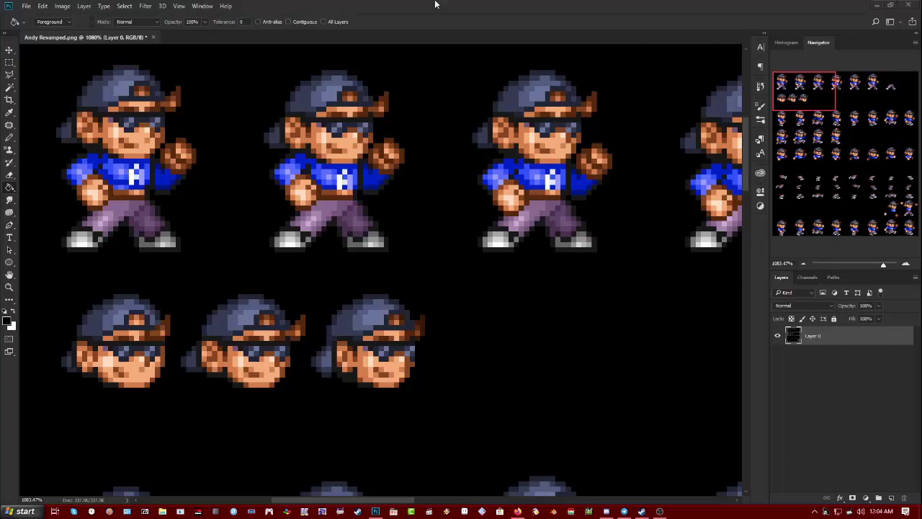
{"action": "key", "text": "ctrl+s"}
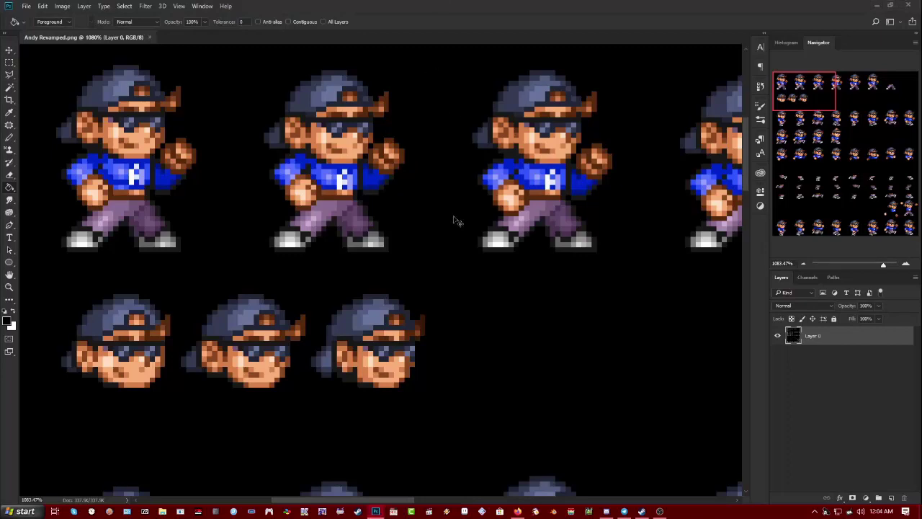
Relaunch ImageResizer and load the black-background Andy Revamped.png as the source image
{"action": "left_click", "coordinate": [535, 511]}
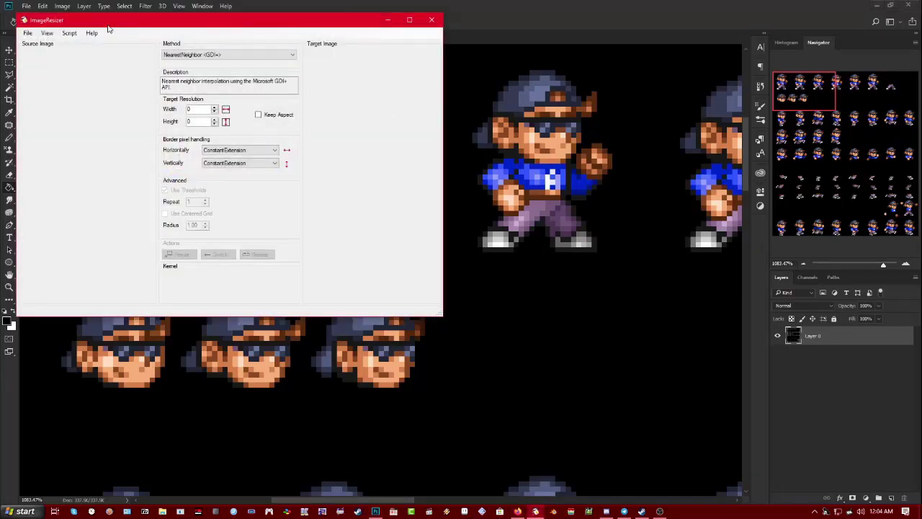
{"action": "left_click_drag", "start_coordinate": [107, 27], "coordinate": [369, 35]}
{"action": "left_click", "coordinate": [287, 41]}
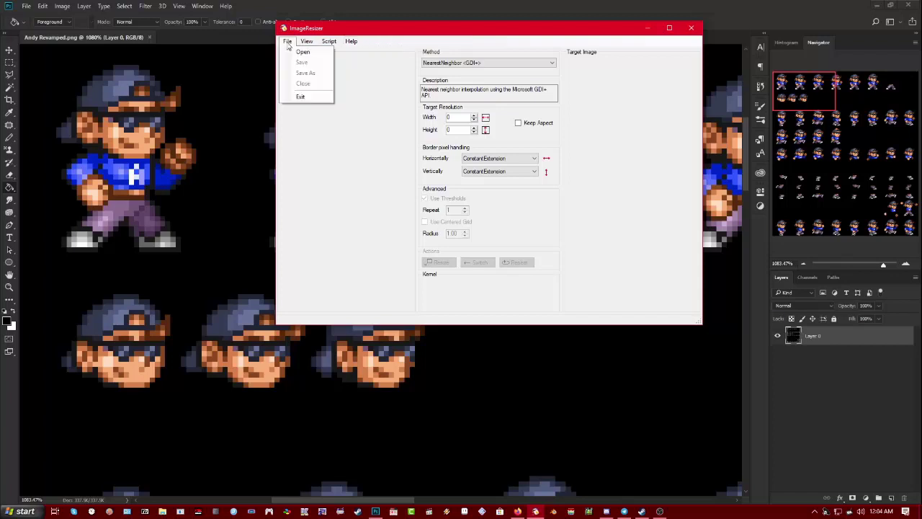
{"action": "left_click", "coordinate": [287, 41]}
{"action": "left_click", "coordinate": [287, 41]}
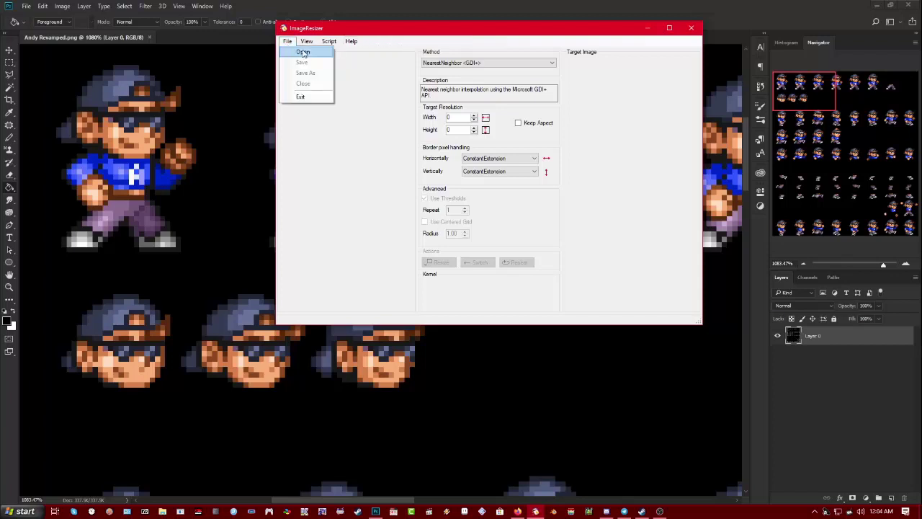
{"action": "left_click", "coordinate": [298, 52]}
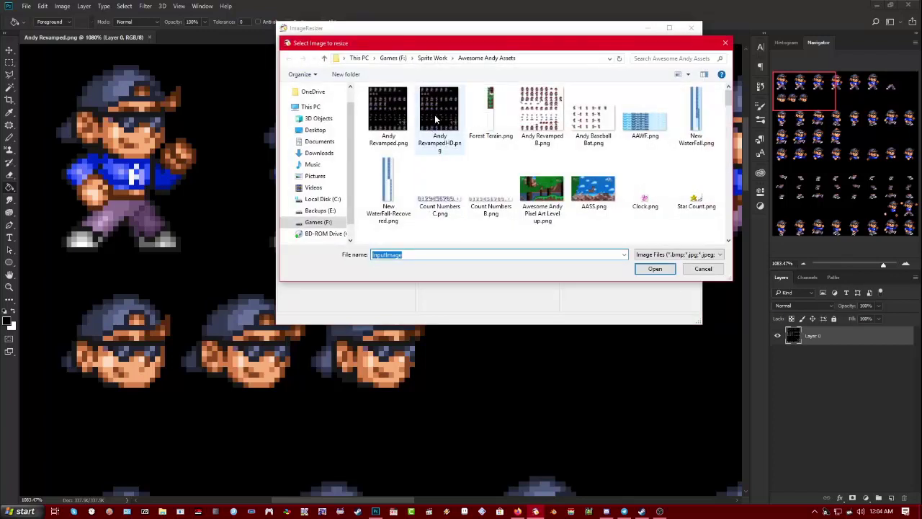
{"action": "double_click", "coordinate": [388, 112]}
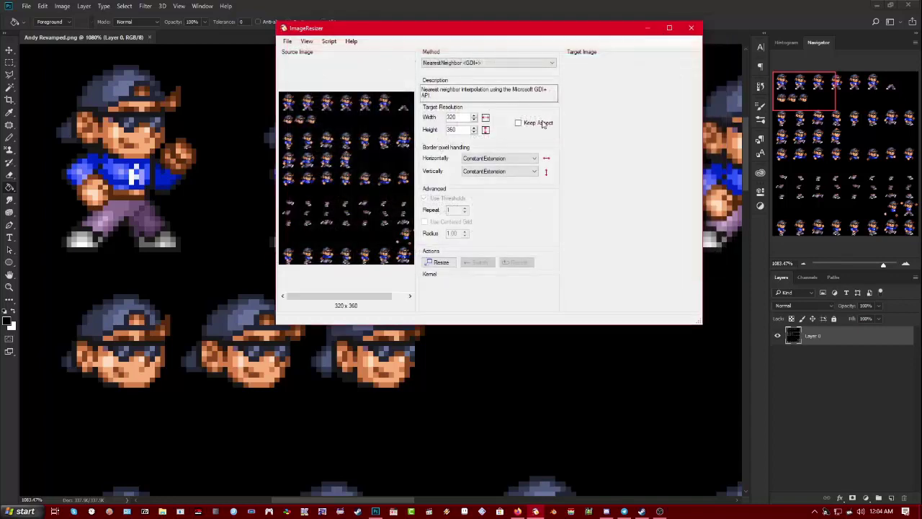
Maximize ImageResizer, set the scaling method to XBR 3x, and resize the black-background sprite sheet
{"action": "left_click", "coordinate": [484, 63]}
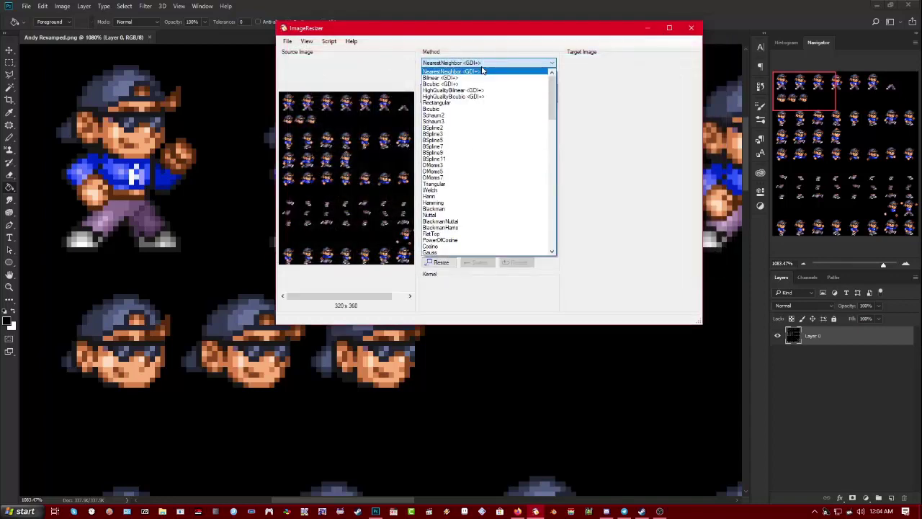
{"action": "left_click", "coordinate": [669, 33]}
{"action": "left_click", "coordinate": [668, 28]}
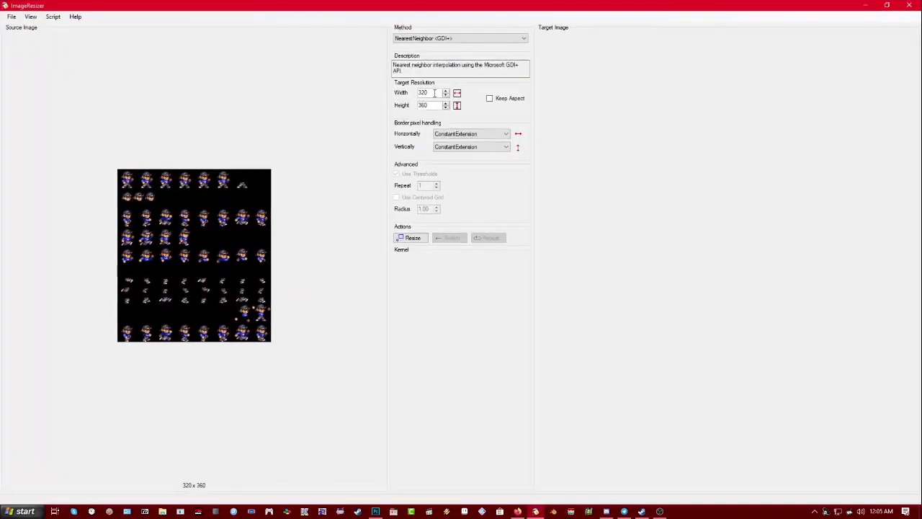
{"action": "left_click", "coordinate": [456, 38]}
{"action": "scroll", "coordinate": [457, 142], "scroll_direction": "down", "scroll_amount": 3}
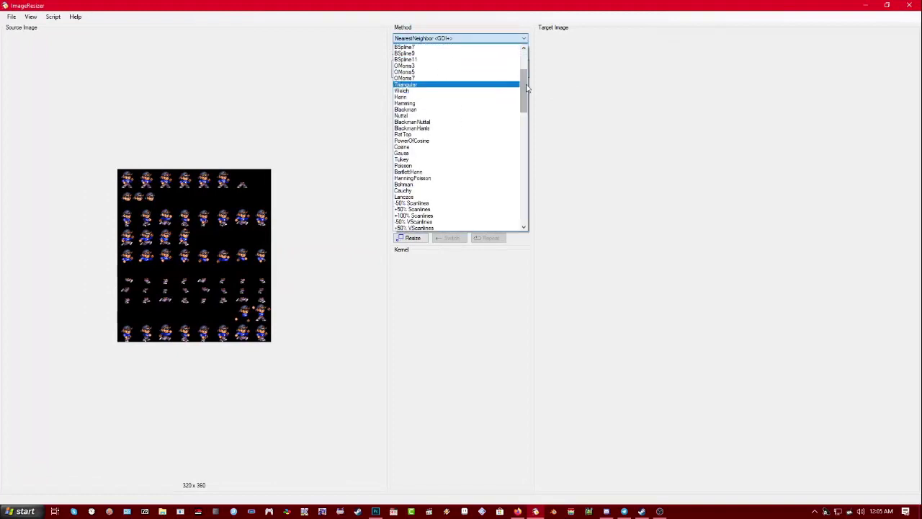
{"action": "left_click_drag", "start_coordinate": [527, 88], "coordinate": [520, 148]}
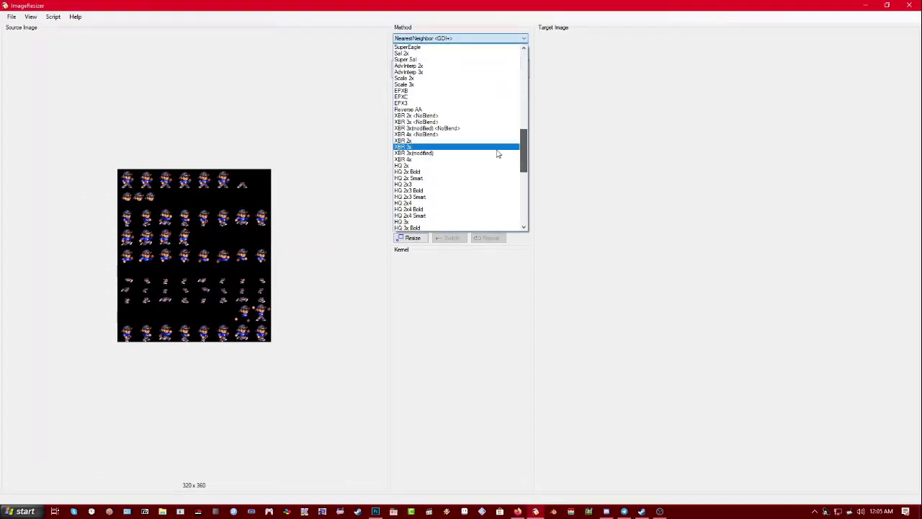
{"action": "left_click", "coordinate": [434, 149]}
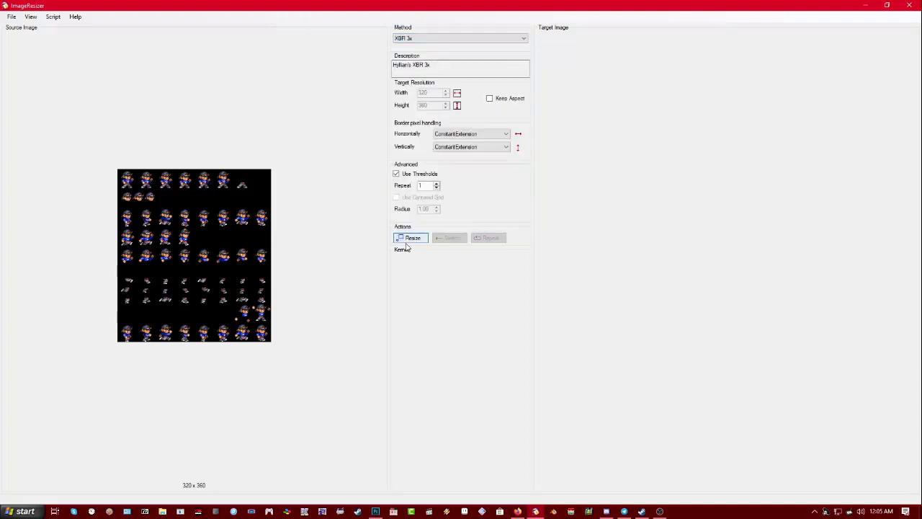
{"action": "left_click", "coordinate": [408, 239]}
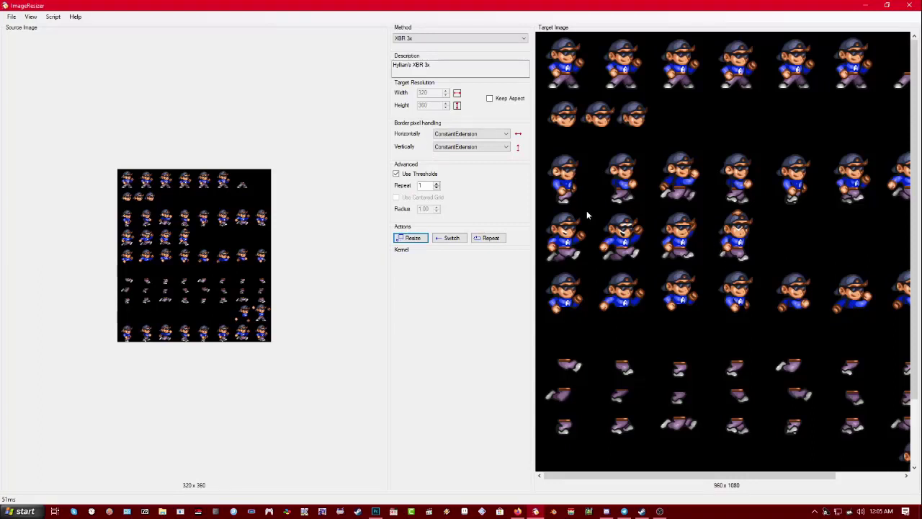
Save the resized sprite sheet over the existing Andy RevampedHD.png, and close the photo viewer preview
{"action": "left_click", "coordinate": [691, 160]}
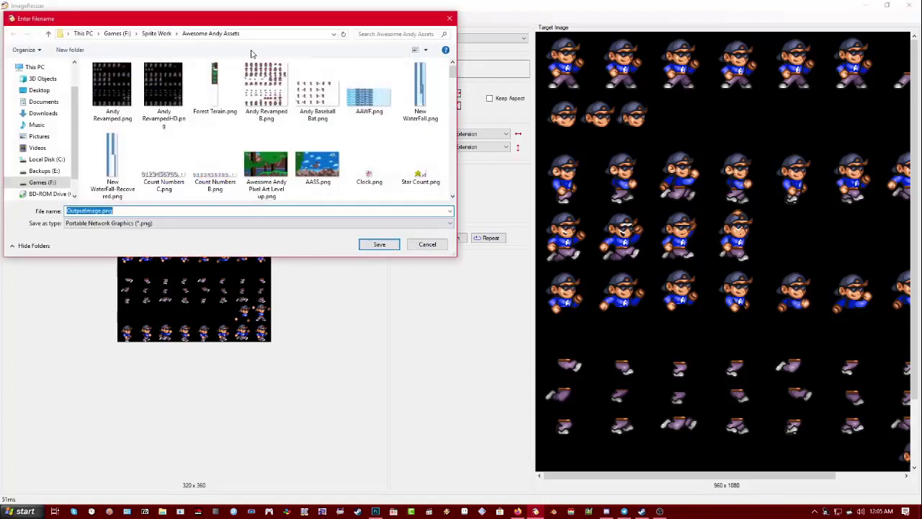
{"action": "left_click", "coordinate": [160, 92]}
{"action": "left_click", "coordinate": [380, 245]}
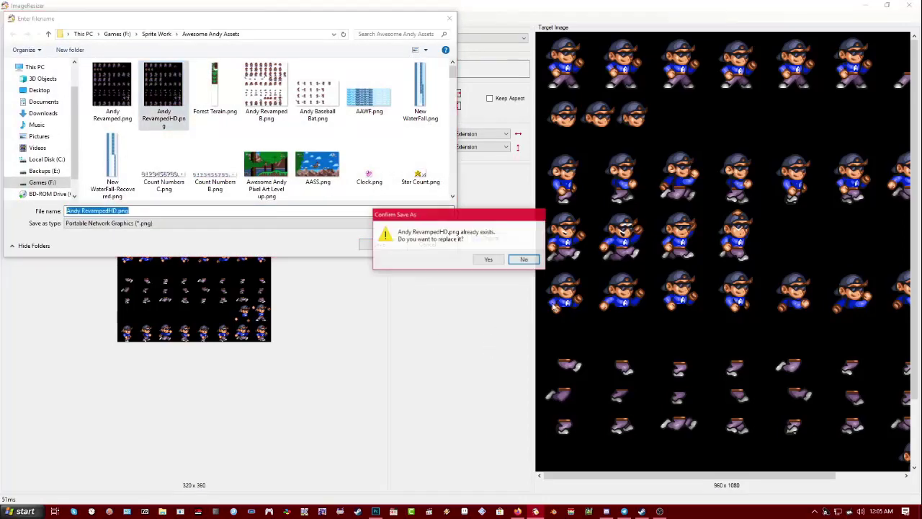
{"action": "left_click", "coordinate": [494, 262]}
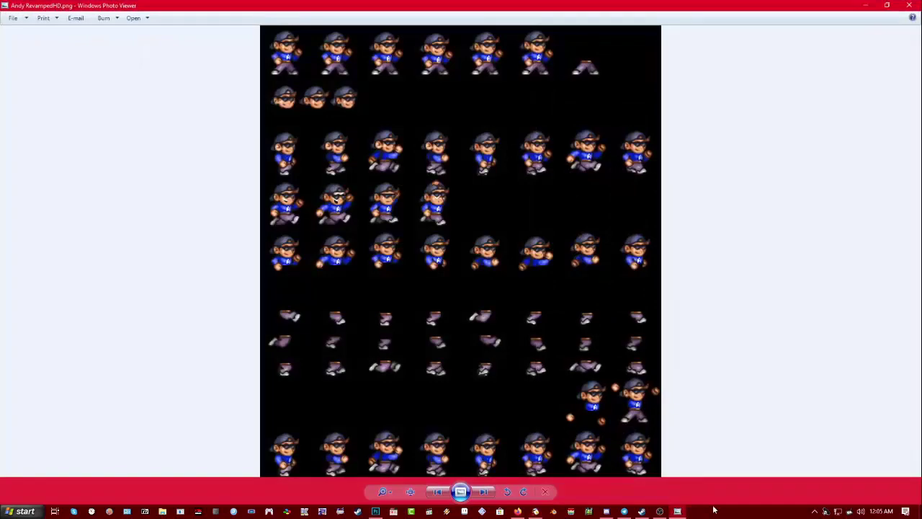
{"action": "key", "text": "alt+F4"}
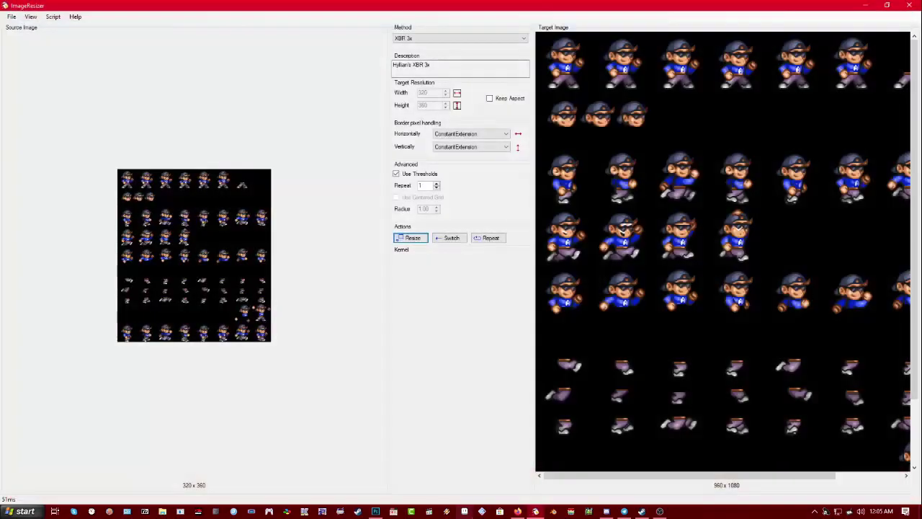
Switch to Photoshop and open Andy RevampedHD.png
{"action": "left_click", "coordinate": [376, 511]}
{"action": "left_click", "coordinate": [25, 6]}
{"action": "left_click", "coordinate": [43, 24]}
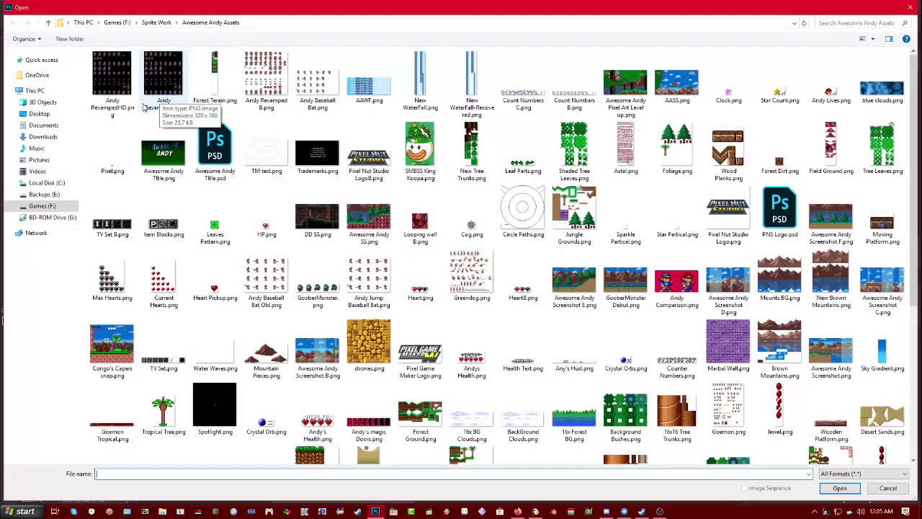
{"action": "double_click", "coordinate": [112, 79]}
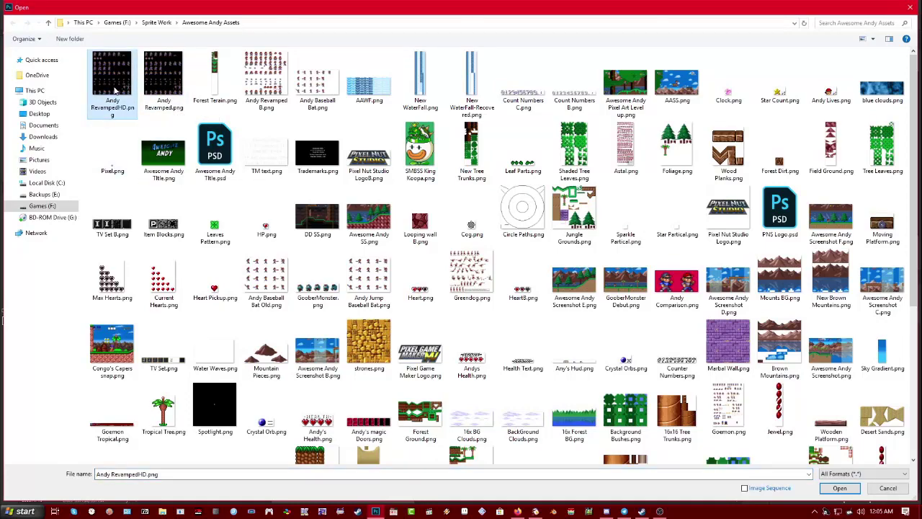
Select the black background with the Magic Wand with anti-aliasing on, delete it, and deselect
{"action": "scroll", "coordinate": [294, 228], "scroll_direction": "up", "scroll_amount": 5}
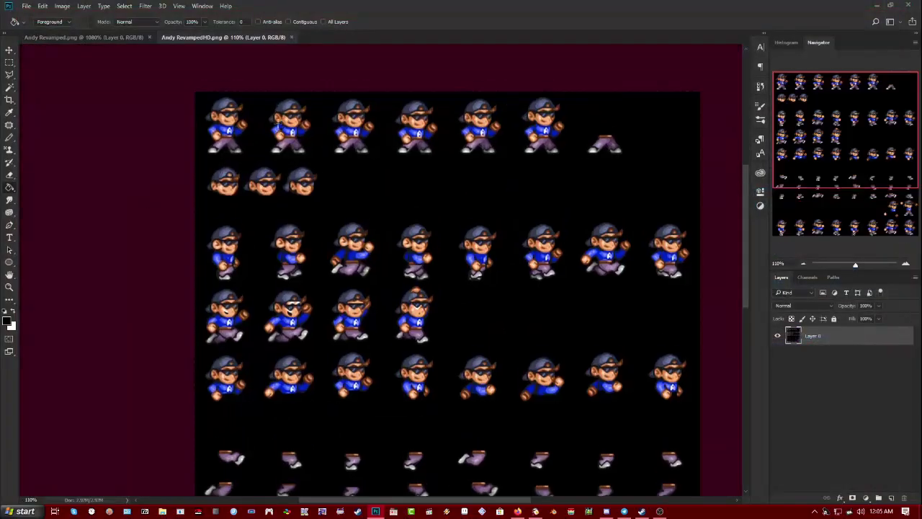
{"action": "scroll", "coordinate": [275, 241], "scroll_direction": "up", "scroll_amount": 4}
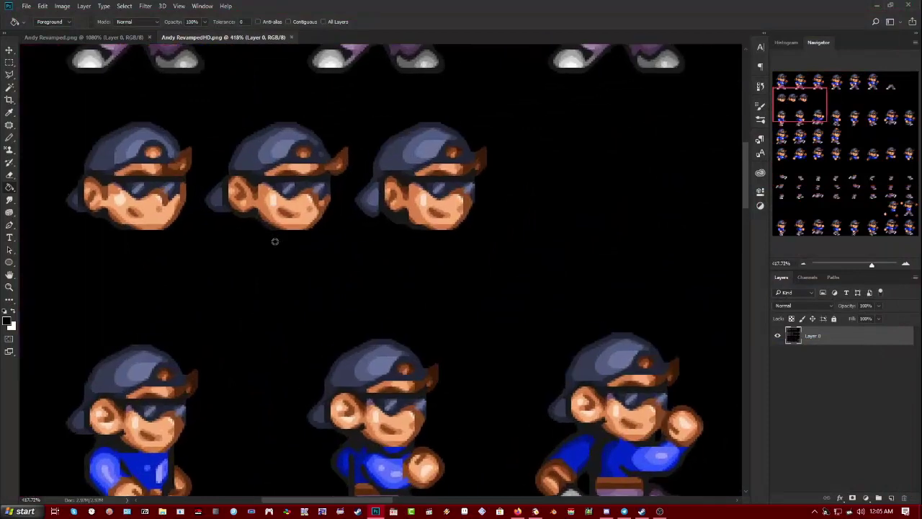
{"action": "scroll", "coordinate": [274, 242], "scroll_direction": "down", "scroll_amount": 2}
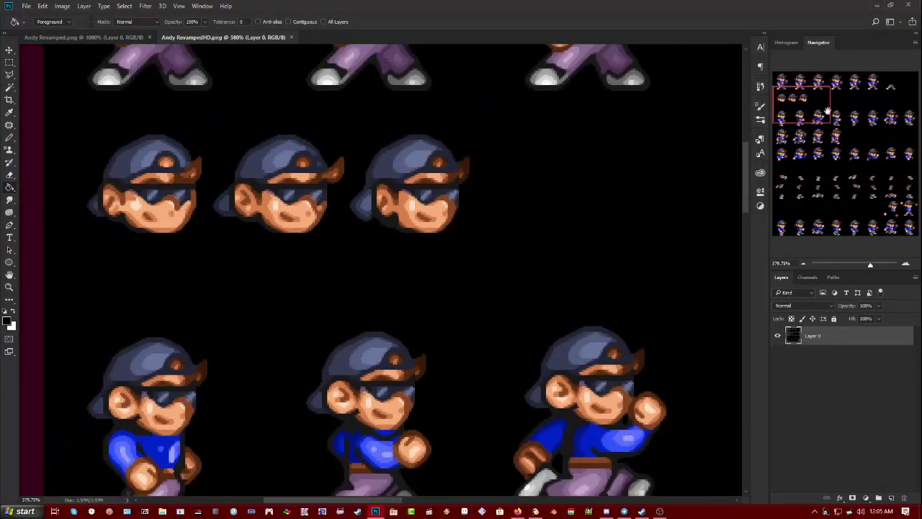
{"action": "left_click_drag", "start_coordinate": [827, 111], "coordinate": [783, 72]}
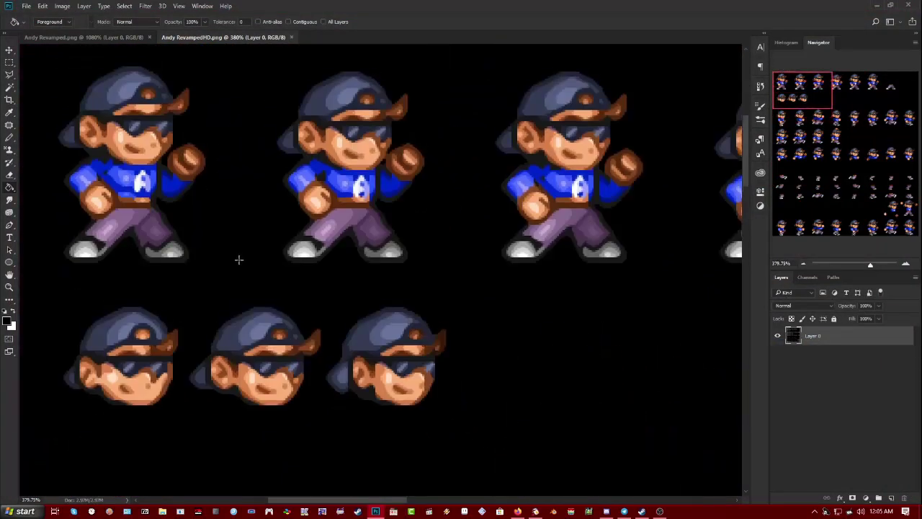
{"action": "left_click", "coordinate": [10, 88]}
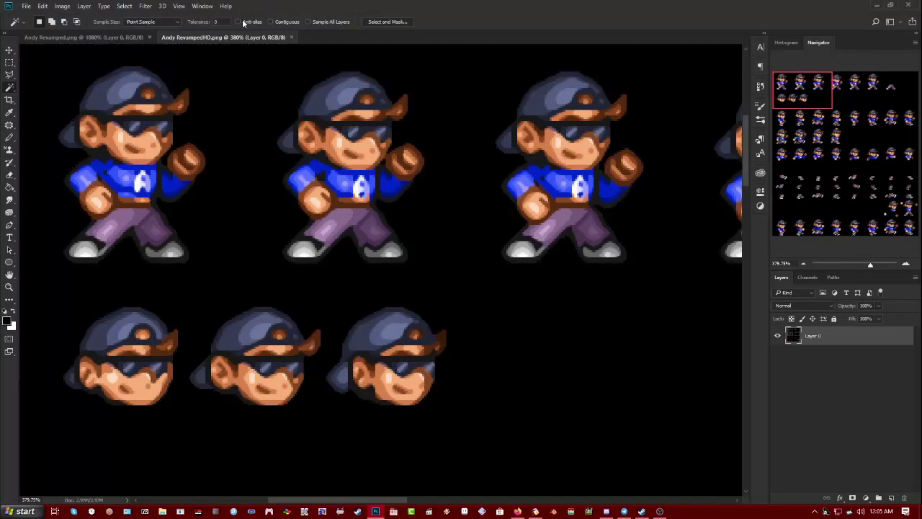
{"action": "left_click", "coordinate": [244, 22]}
{"action": "left_click", "coordinate": [241, 237]}
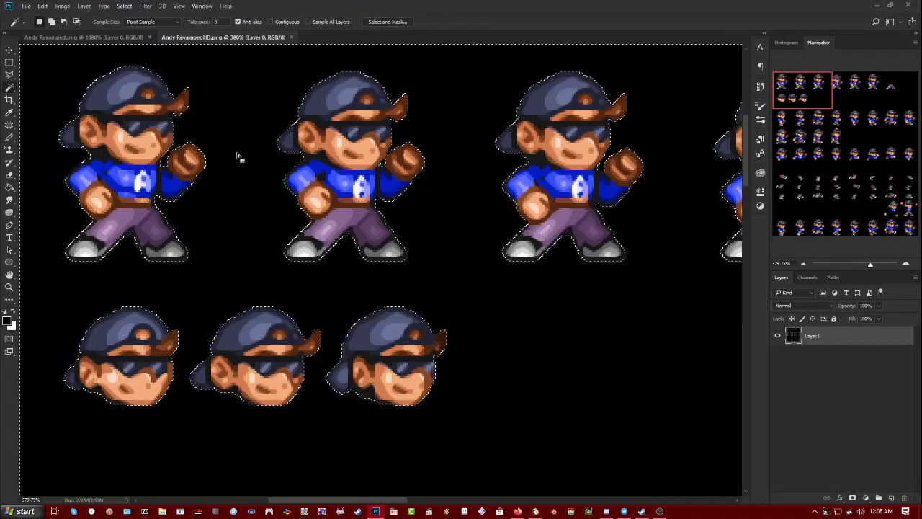
{"action": "key", "text": "Delete"}
{"action": "key", "text": "ctrl+d"}
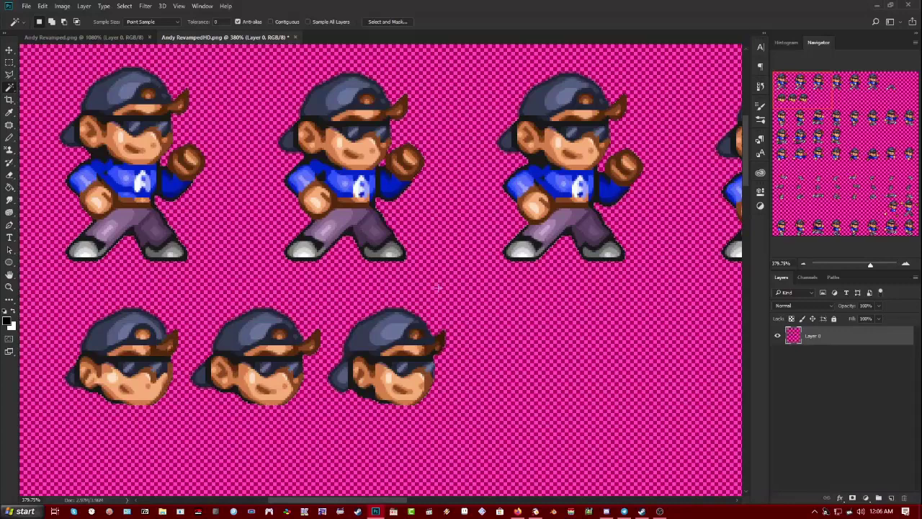
Examine the outlines of the cut-out sprites across the sheet at several magnifications
{"action": "scroll", "coordinate": [438, 288], "scroll_direction": "down", "scroll_amount": 5}
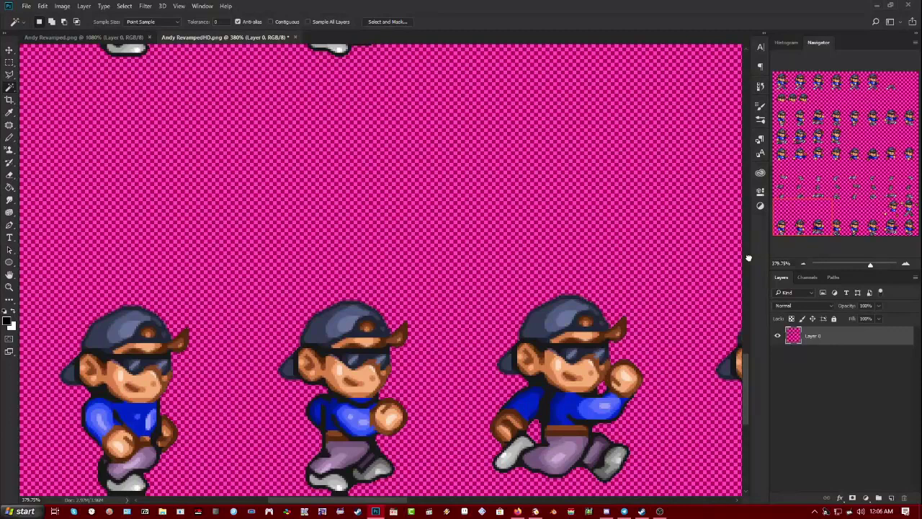
{"action": "scroll", "coordinate": [748, 258], "scroll_direction": "up", "scroll_amount": 10}
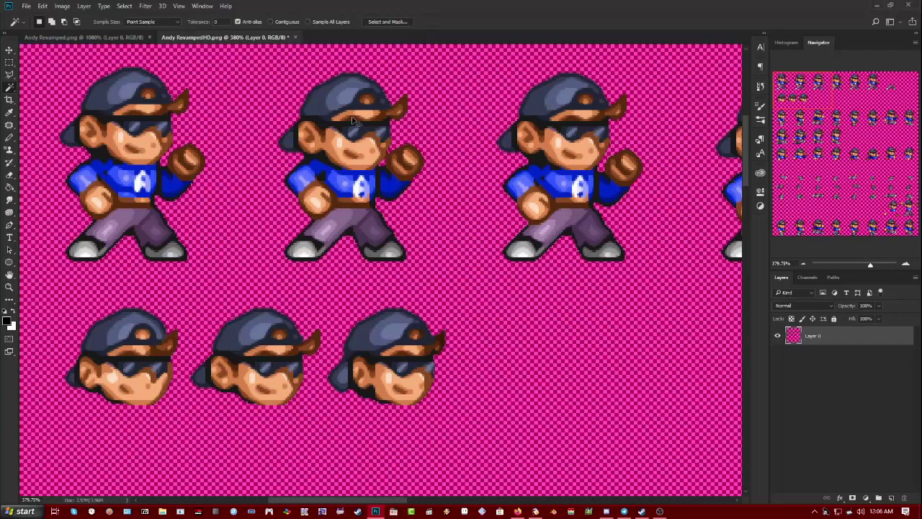
{"action": "scroll", "coordinate": [364, 145], "scroll_direction": "up", "scroll_amount": 3}
{"action": "scroll", "coordinate": [371, 142], "scroll_direction": "up", "scroll_amount": 4}
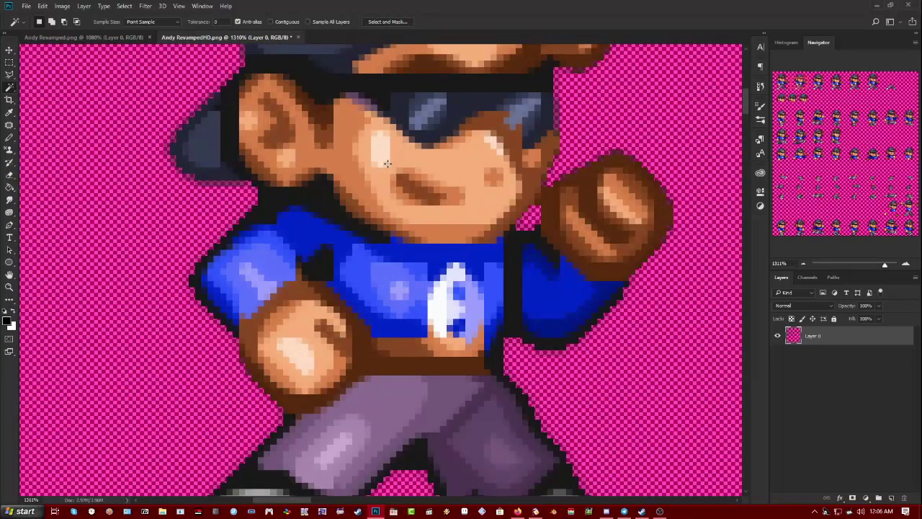
{"action": "scroll", "coordinate": [305, 217], "scroll_direction": "down", "scroll_amount": 3}
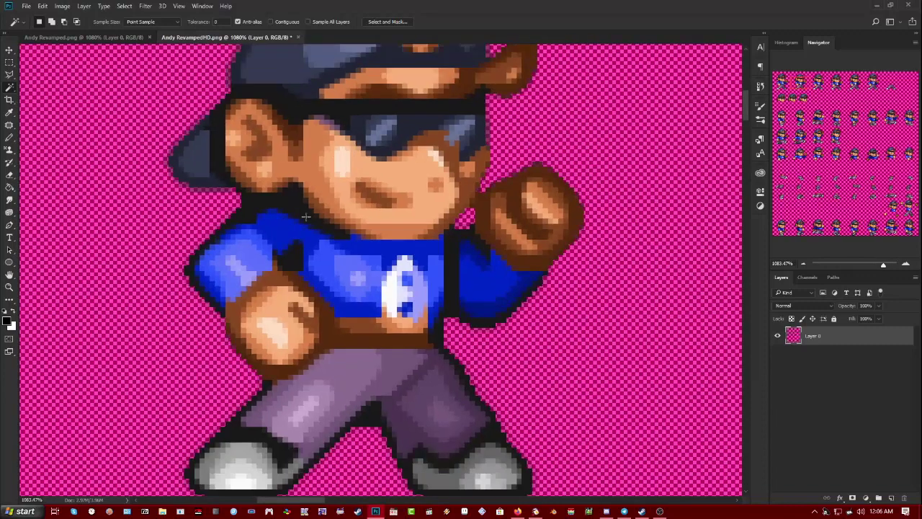
{"action": "scroll", "coordinate": [306, 216], "scroll_direction": "down", "scroll_amount": 4}
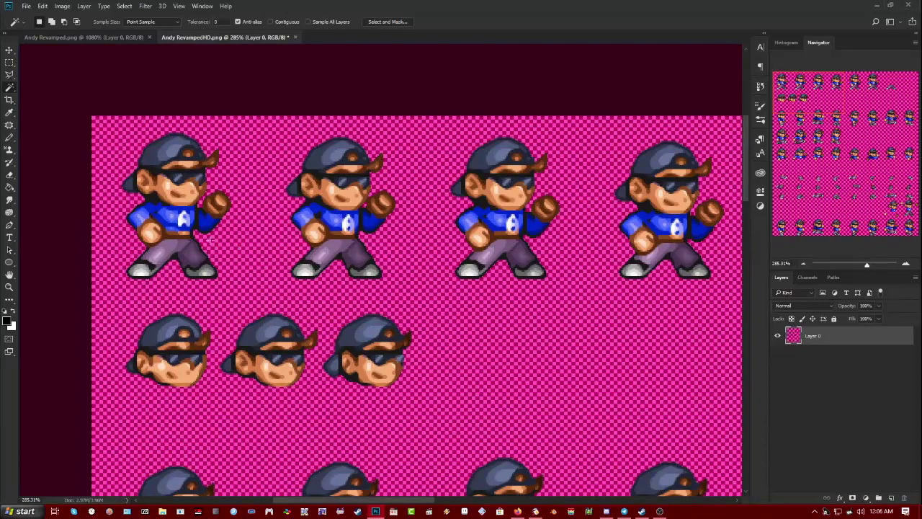
{"action": "scroll", "coordinate": [206, 241], "scroll_direction": "down", "scroll_amount": 3}
{"action": "scroll", "coordinate": [315, 204], "scroll_direction": "up", "scroll_amount": 3}
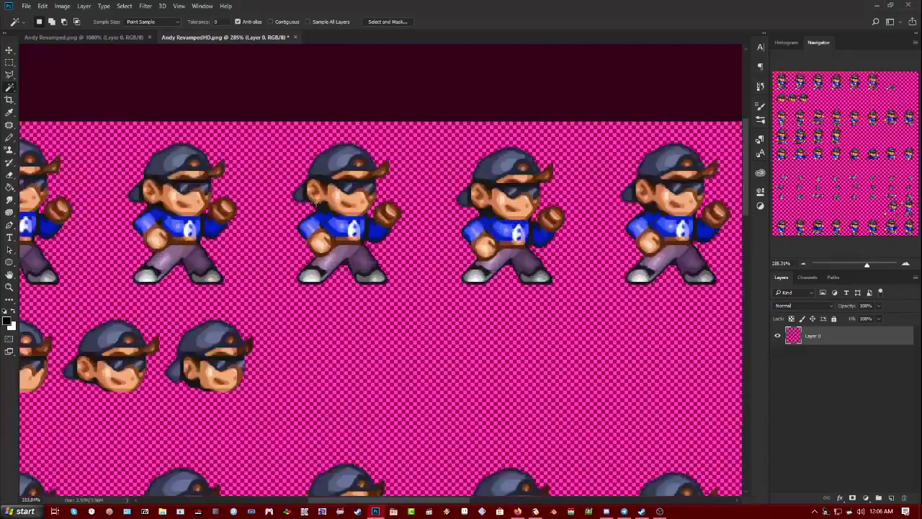
{"action": "scroll", "coordinate": [314, 201], "scroll_direction": "up", "scroll_amount": 5}
{"action": "scroll", "coordinate": [346, 201], "scroll_direction": "down", "scroll_amount": 4}
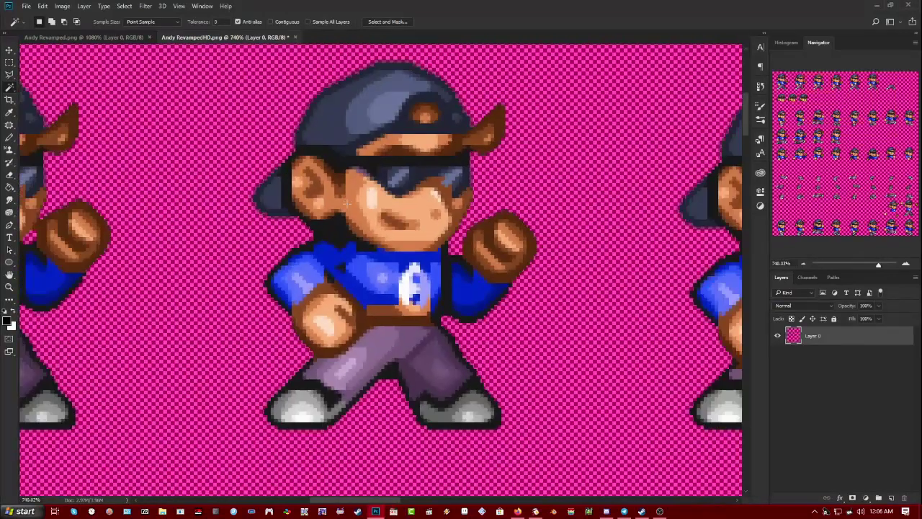
{"action": "scroll", "coordinate": [147, 168], "scroll_direction": "up", "scroll_amount": 2}
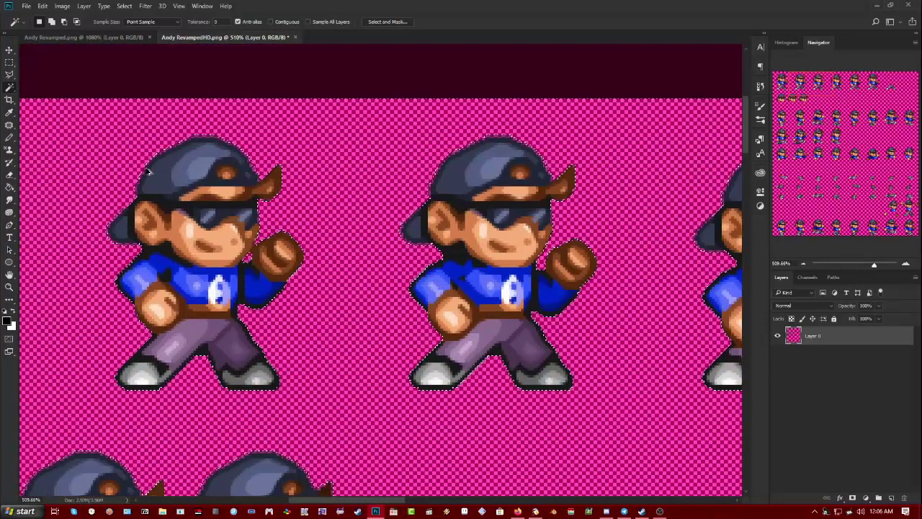
Undo the background removal, then delete the black background again using a Magic Wand selection without anti-aliasing
{"action": "key", "text": "alt+BackSpace"}
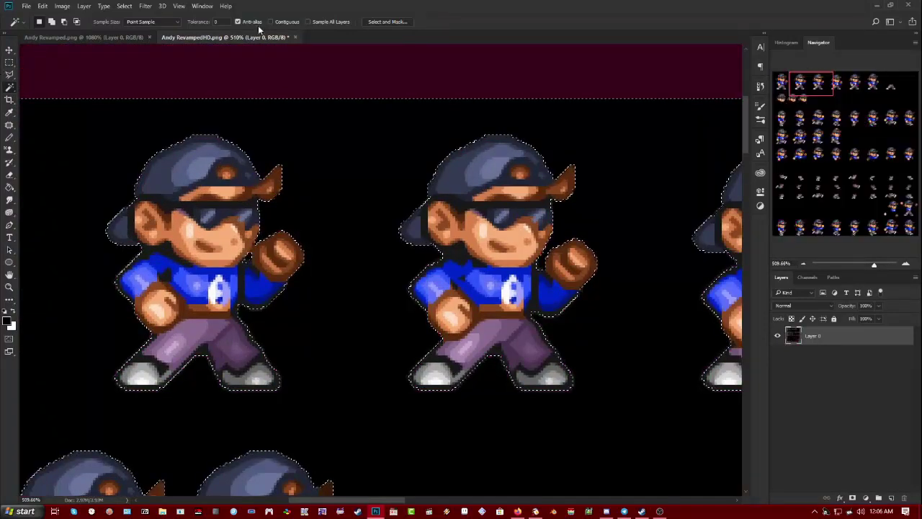
{"action": "left_click", "coordinate": [255, 22]}
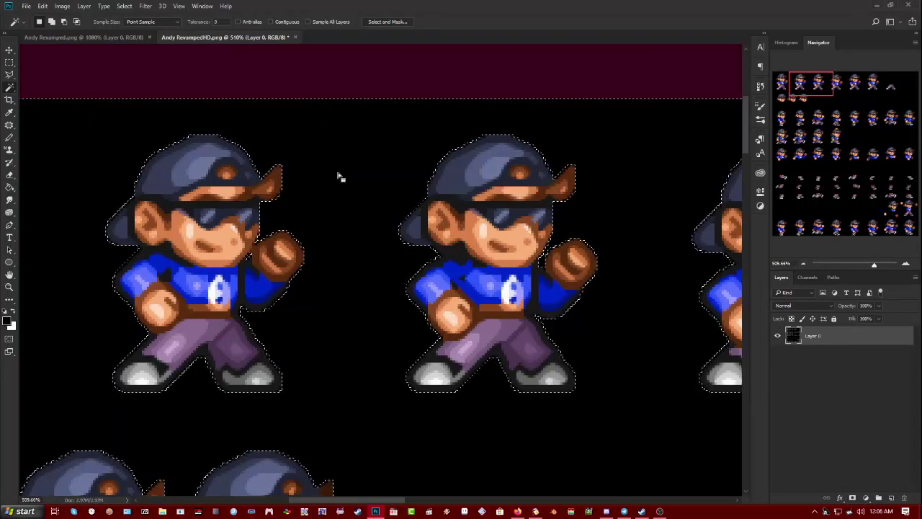
{"action": "key", "text": "Delete"}
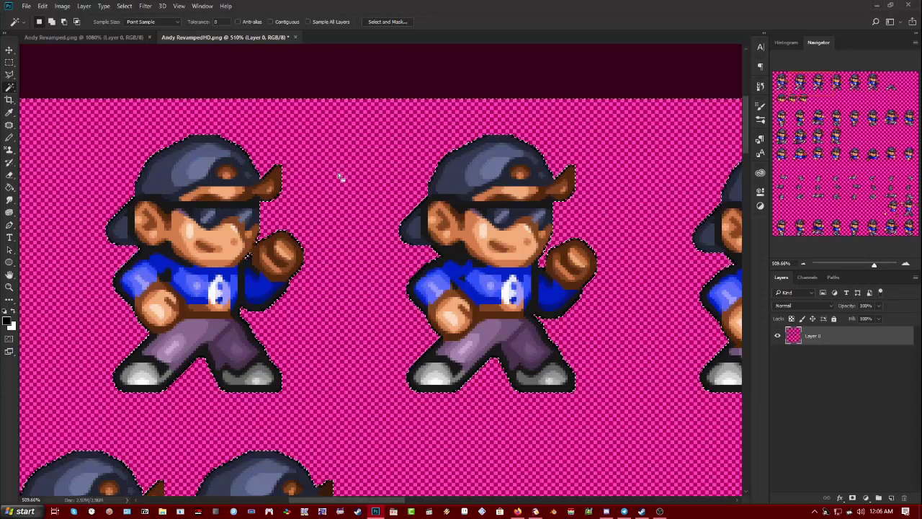
{"action": "key", "text": "ctrl+d"}
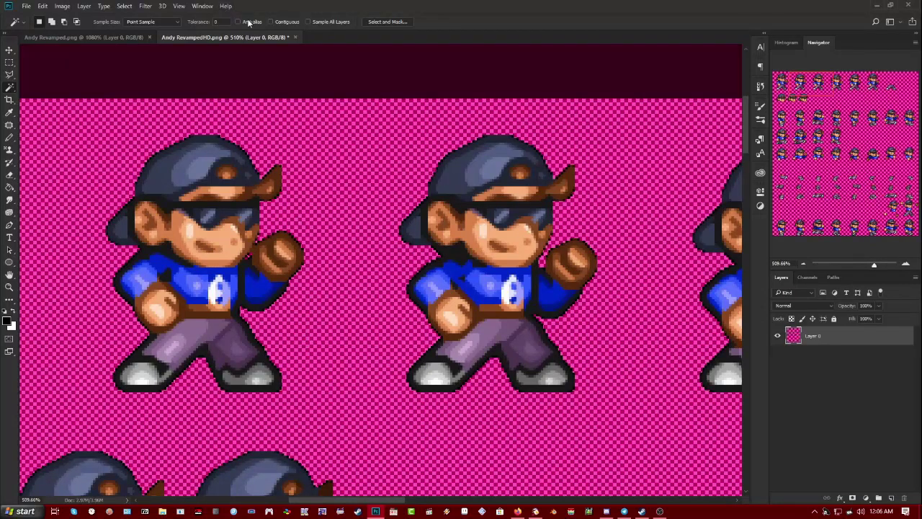
Inspect the hard sprite edges up close, and restore the black background around the sprites
{"action": "scroll", "coordinate": [266, 144], "scroll_direction": "up", "scroll_amount": 8}
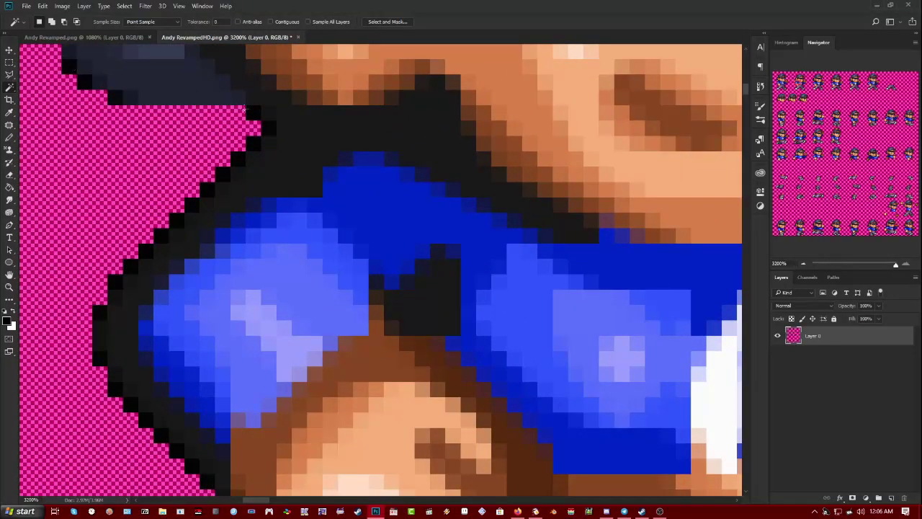
{"action": "scroll", "coordinate": [121, 376], "scroll_direction": "down", "scroll_amount": 5}
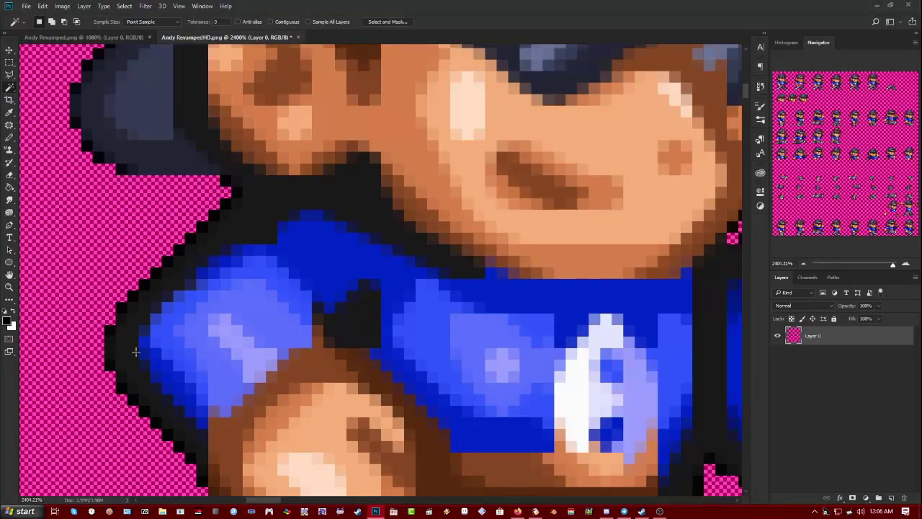
{"action": "scroll", "coordinate": [134, 351], "scroll_direction": "down", "scroll_amount": 4}
{"action": "scroll", "coordinate": [47, 87], "scroll_direction": "up", "scroll_amount": 2}
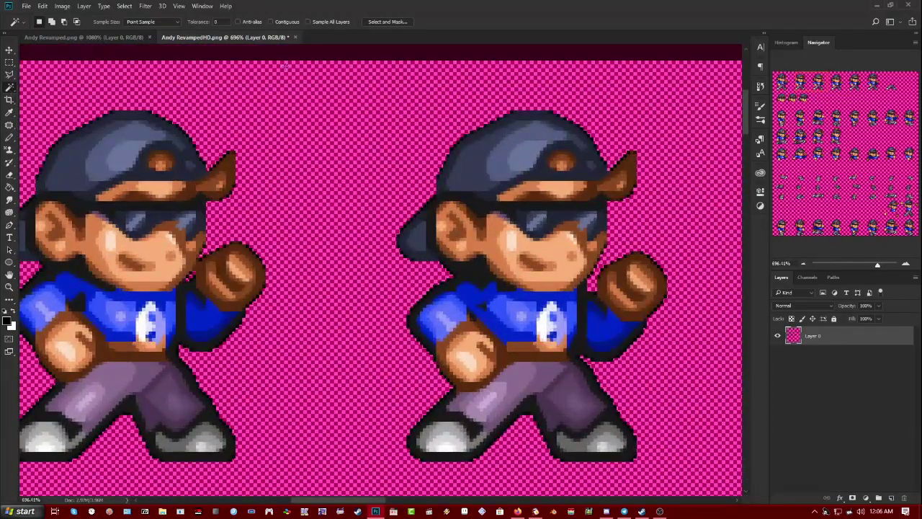
{"action": "left_click", "coordinate": [342, 168]}
{"action": "key", "text": "alt+BackSpace"}
{"action": "key", "text": "ctrl+d"}
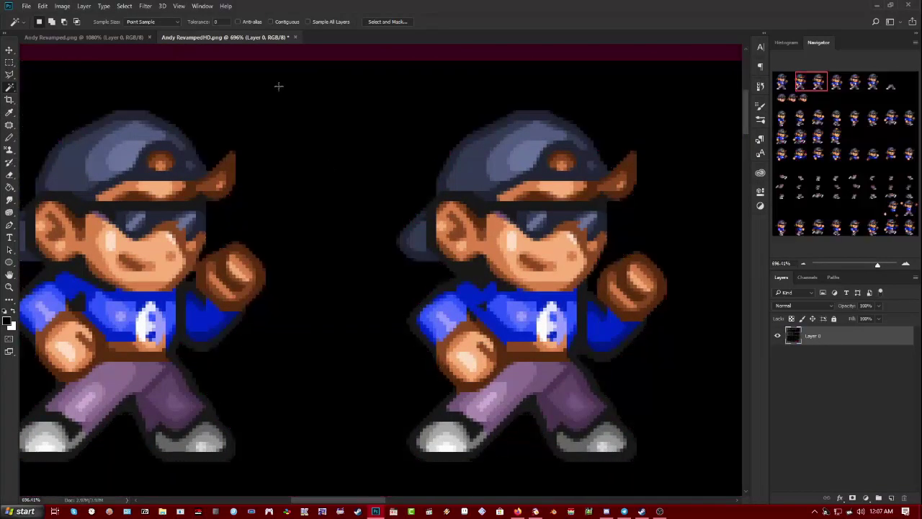
Turn Magic Wand anti-aliasing back on, remove the black background, deselect, and save Andy RevampedHD.png
{"action": "left_click", "coordinate": [238, 22]}
{"action": "key", "text": "ctrl+alt+z"}
{"action": "key", "text": "ctrl+alt+z"}
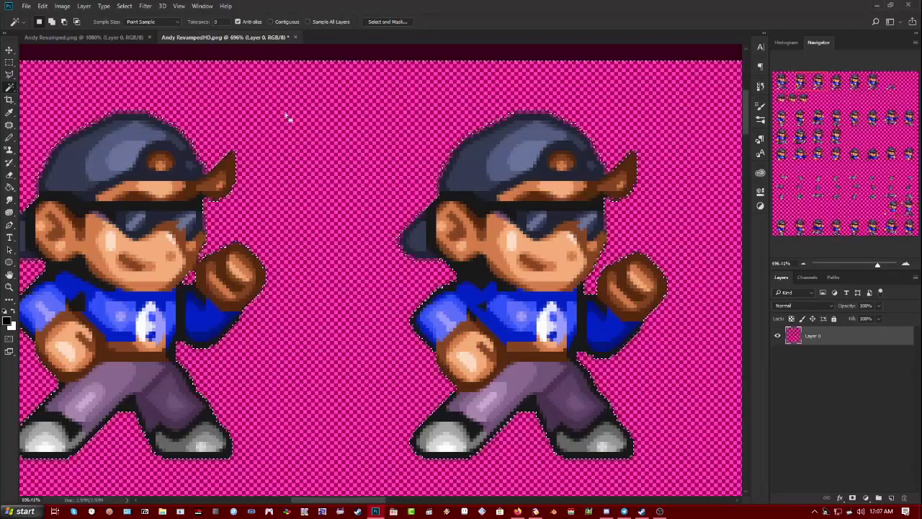
{"action": "key", "text": "ctrl+d"}
{"action": "key", "text": "ctrl+s"}
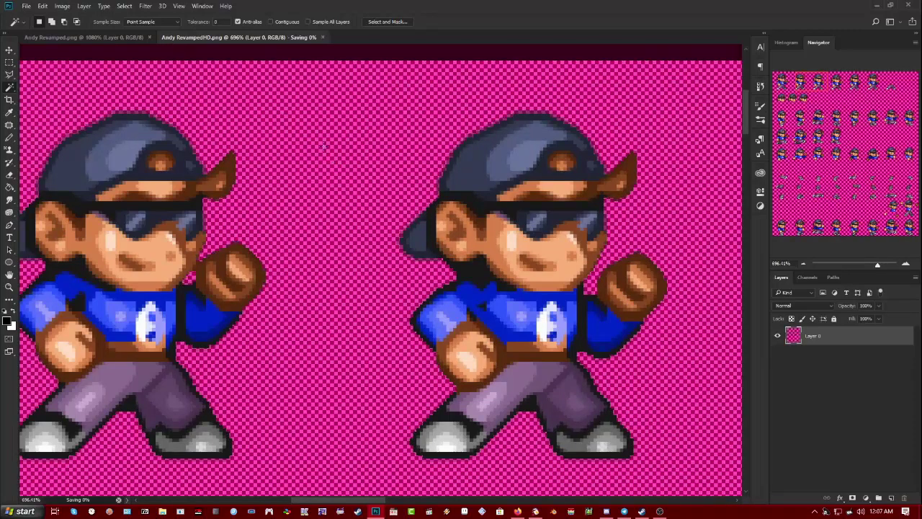
Review the saved transparent sprite sheet, checking the sprite edges up close and from a distance
{"action": "scroll", "coordinate": [350, 193], "scroll_direction": "down", "scroll_amount": 10}
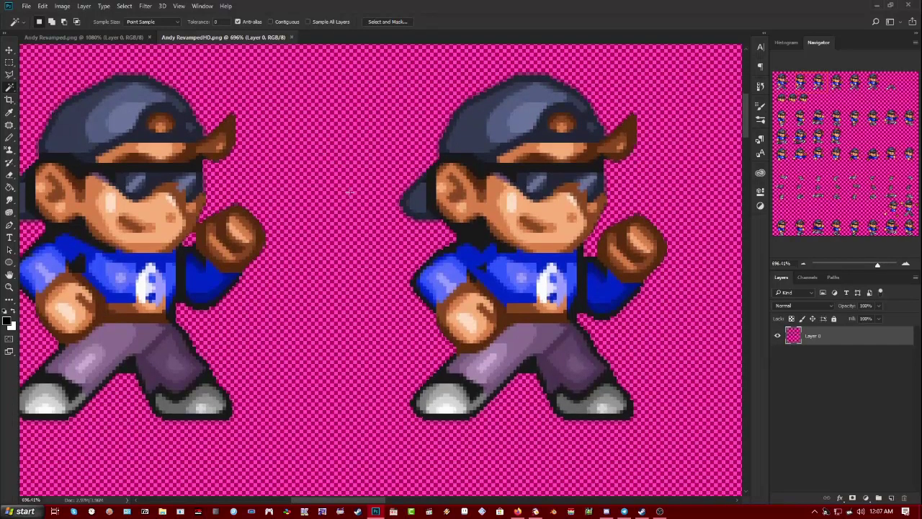
{"action": "scroll", "coordinate": [343, 304], "scroll_direction": "down", "scroll_amount": 10}
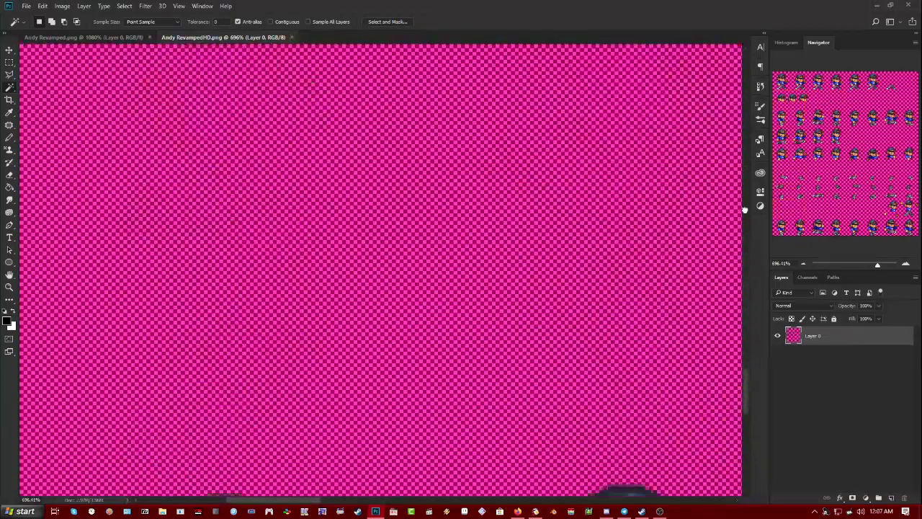
{"action": "scroll", "coordinate": [343, 303], "scroll_direction": "right", "scroll_amount": 2}
{"action": "scroll", "coordinate": [343, 304], "scroll_direction": "down", "scroll_amount": 8}
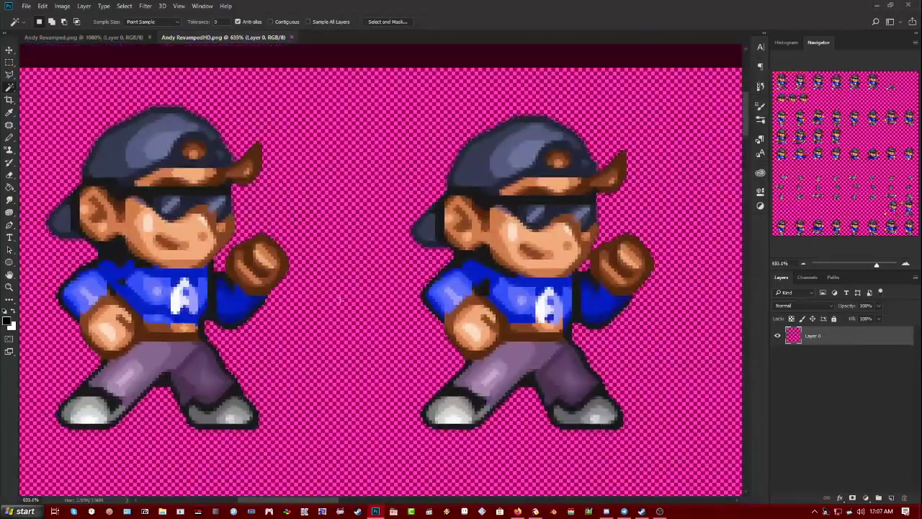
{"action": "scroll", "coordinate": [340, 299], "scroll_direction": "down", "scroll_amount": 3}
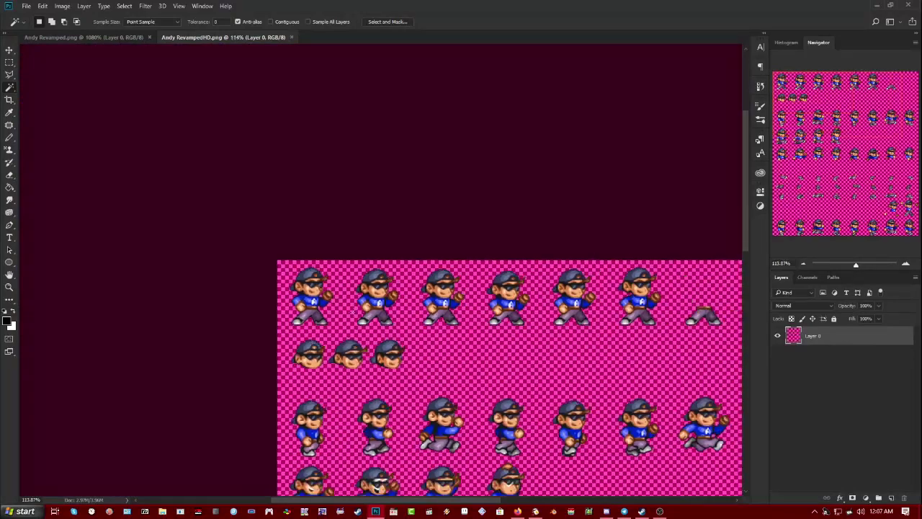
Sample the brown from the second HD sprite's face and pencil a short test stroke by the dark spot below its sunglasses
{"action": "scroll", "coordinate": [405, 246], "scroll_direction": "up", "scroll_amount": 10}
{"action": "scroll", "coordinate": [312, 286], "scroll_direction": "up", "scroll_amount": 6}
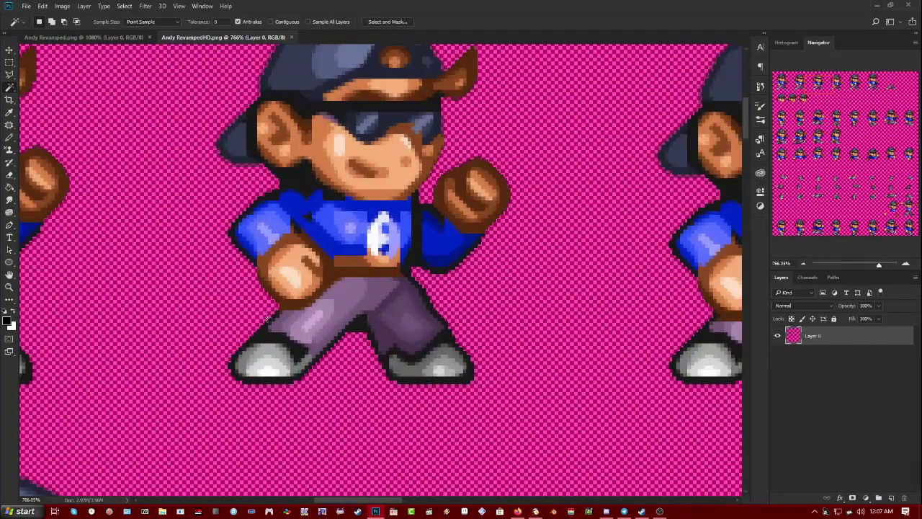
{"action": "scroll", "coordinate": [266, 318], "scroll_direction": "down", "scroll_amount": 7}
{"action": "scroll", "coordinate": [144, 266], "scroll_direction": "up", "scroll_amount": 3}
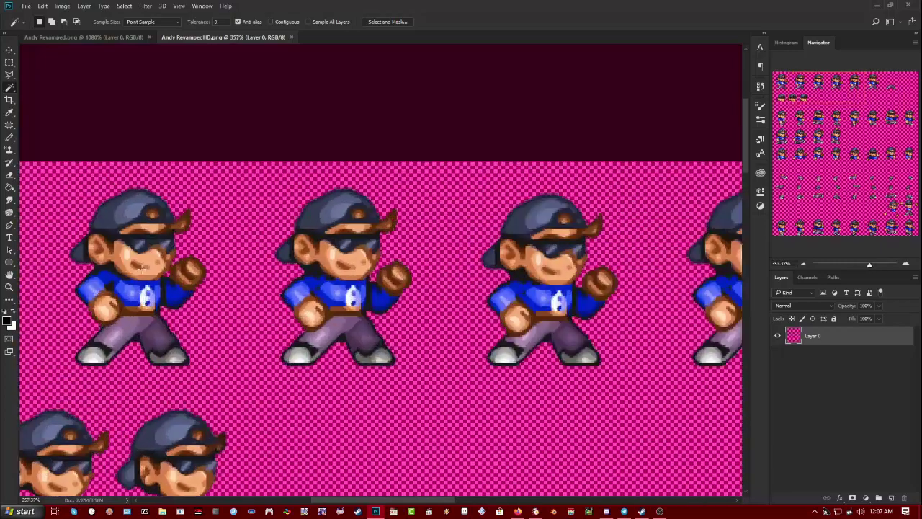
{"action": "scroll", "coordinate": [144, 266], "scroll_direction": "up", "scroll_amount": 12}
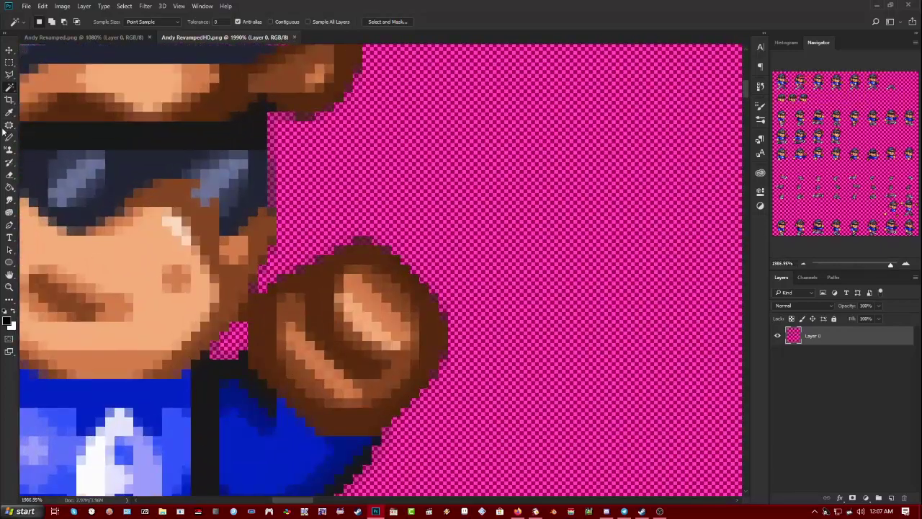
{"action": "left_click", "coordinate": [9, 137]}
{"action": "left_click", "coordinate": [210, 250], "text": "alt"}
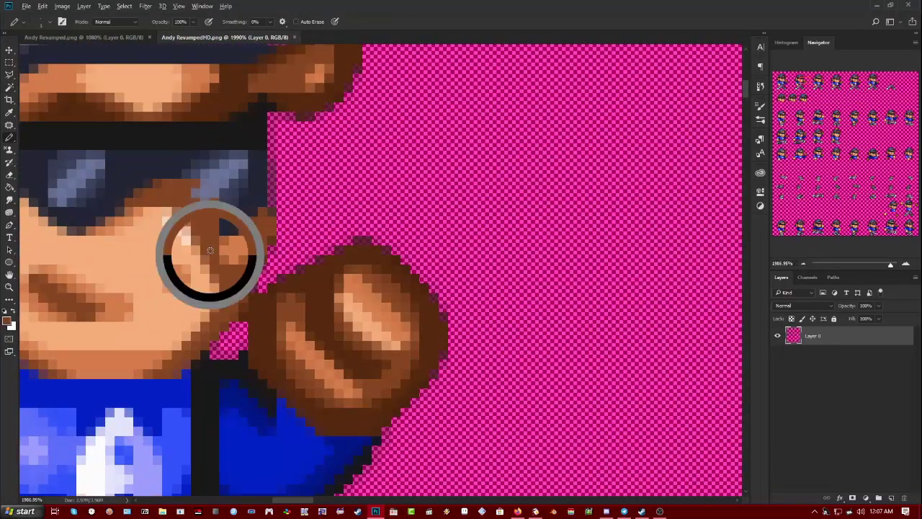
{"action": "left_click", "coordinate": [186, 264]}
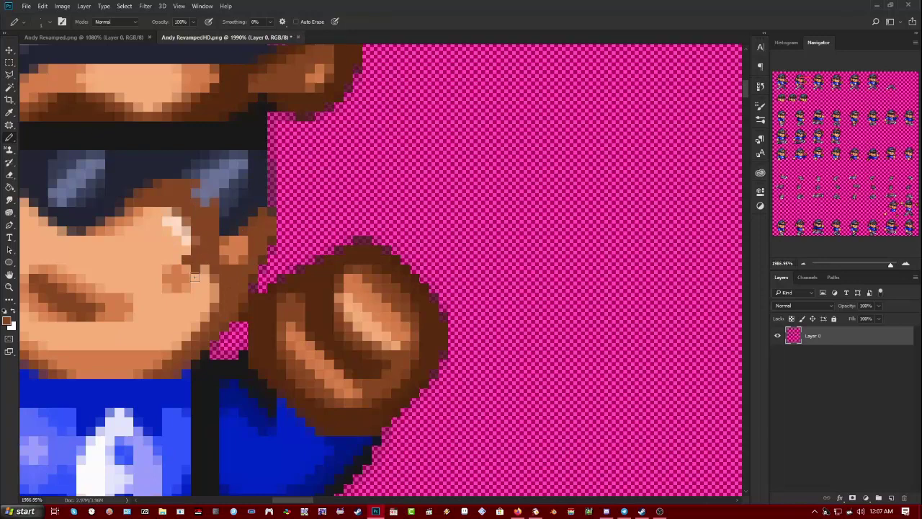
{"action": "scroll", "coordinate": [320, 281], "scroll_direction": "down", "scroll_amount": 3}
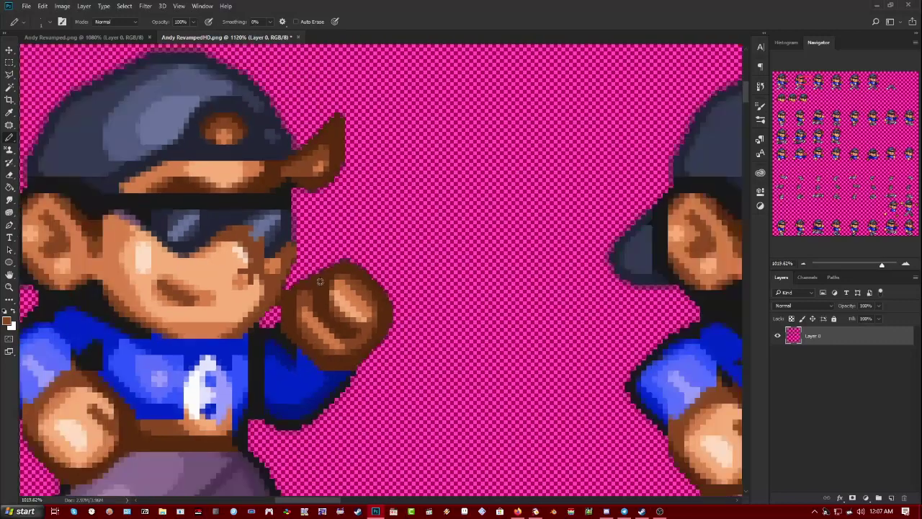
{"action": "scroll", "coordinate": [319, 281], "scroll_direction": "down", "scroll_amount": 5}
{"action": "scroll", "coordinate": [296, 292], "scroll_direction": "up", "scroll_amount": 2}
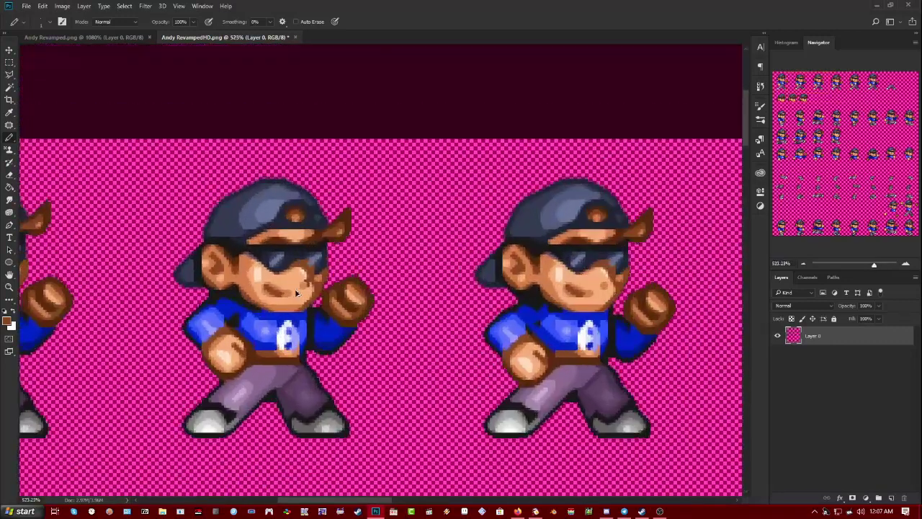
Pencil the same brown detail onto the first sprite's face in the original Andy Revamped.png for comparison
{"action": "left_click", "coordinate": [102, 38]}
{"action": "scroll", "coordinate": [126, 150], "scroll_direction": "up", "scroll_amount": 5}
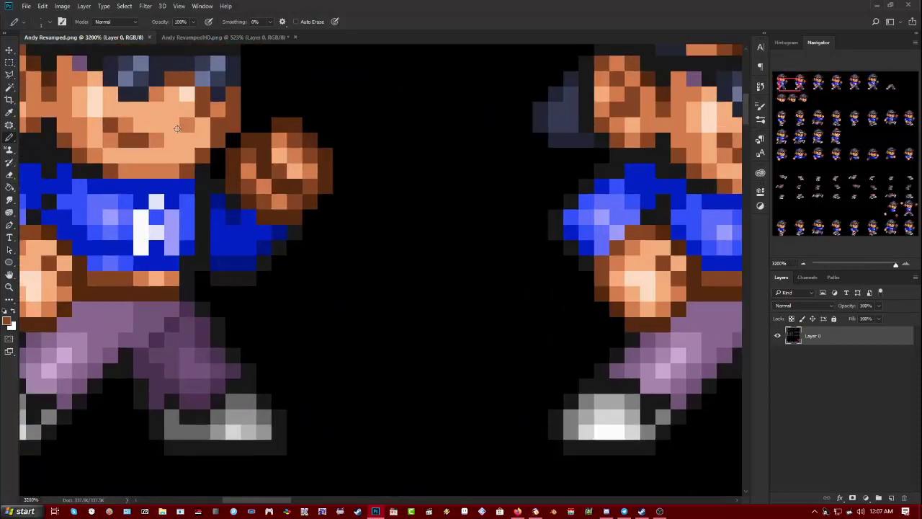
{"action": "scroll", "coordinate": [198, 114], "scroll_direction": "down", "scroll_amount": 3}
{"action": "scroll", "coordinate": [148, 210], "scroll_direction": "down", "scroll_amount": 3}
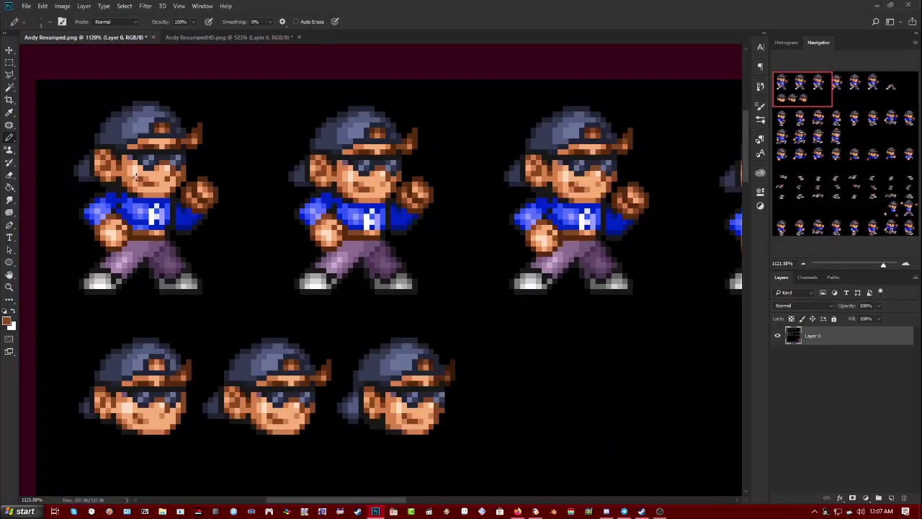
{"action": "scroll", "coordinate": [129, 157], "scroll_direction": "up", "scroll_amount": 3}
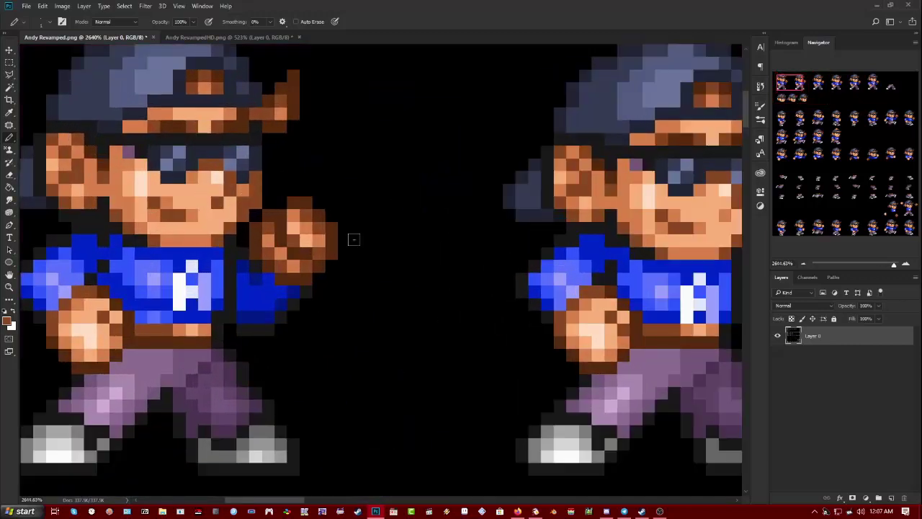
Return to Andy RevampedHD.png and use the Brush tool to paint brown over the spot below the first sprite's sunglasses
{"action": "left_click", "coordinate": [188, 37]}
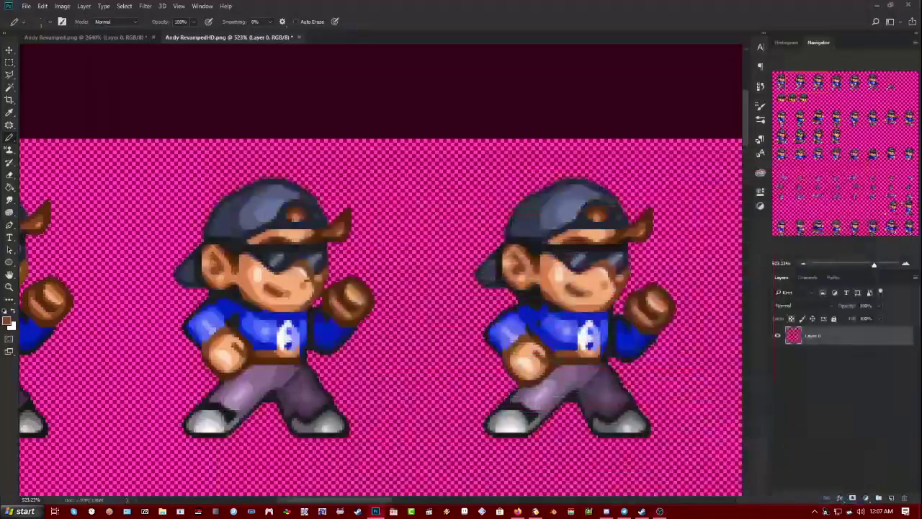
{"action": "scroll", "coordinate": [380, 271], "scroll_direction": "down", "scroll_amount": 5}
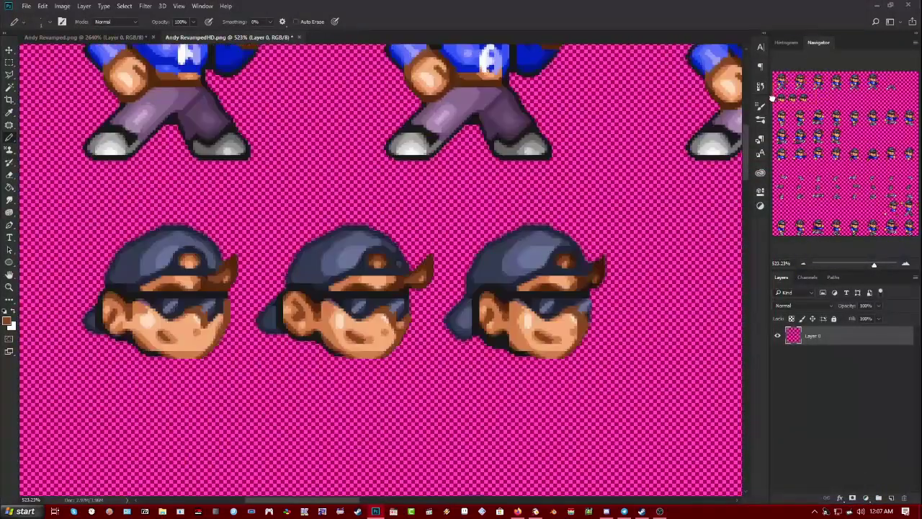
{"action": "left_click_drag", "start_coordinate": [772, 99], "coordinate": [783, 79]}
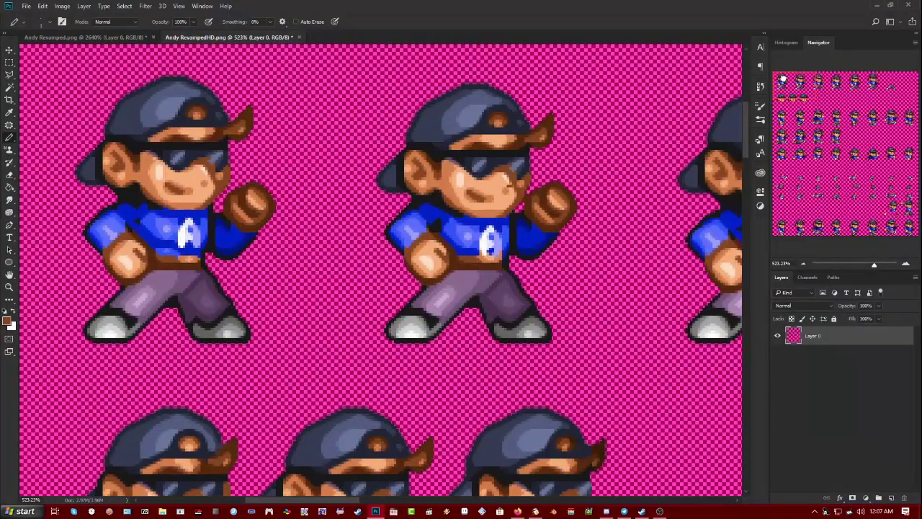
{"action": "mouse_move", "coordinate": [784, 77]}
{"action": "left_mouse_down"}
{"action": "mouse_move", "coordinate": [774, 77]}
{"action": "mouse_move", "coordinate": [785, 76]}
{"action": "left_mouse_up"}
{"action": "scroll", "coordinate": [137, 186], "scroll_direction": "up", "scroll_amount": 5}
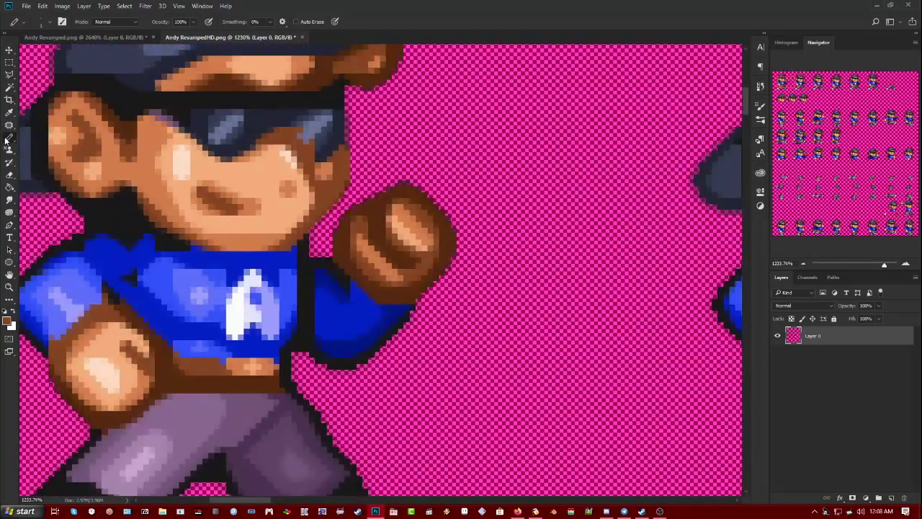
{"action": "right_click", "coordinate": [8, 139]}
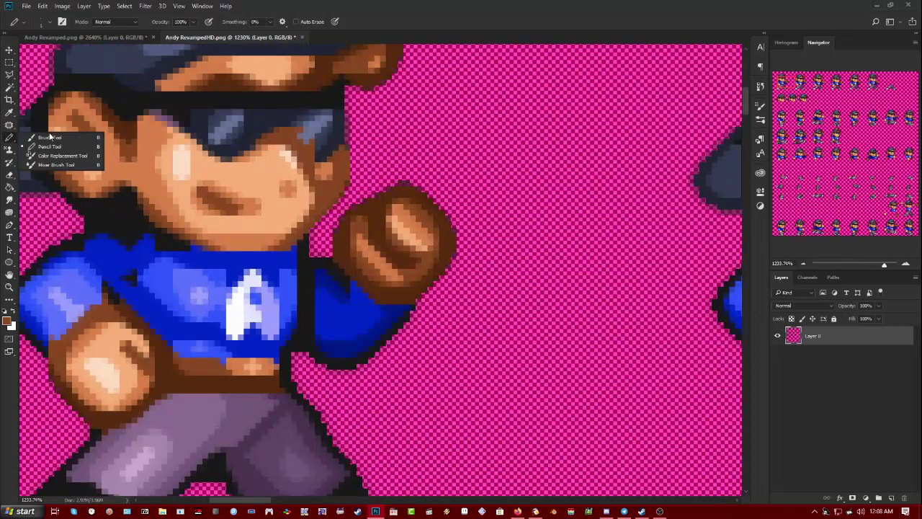
{"action": "left_click", "coordinate": [51, 137]}
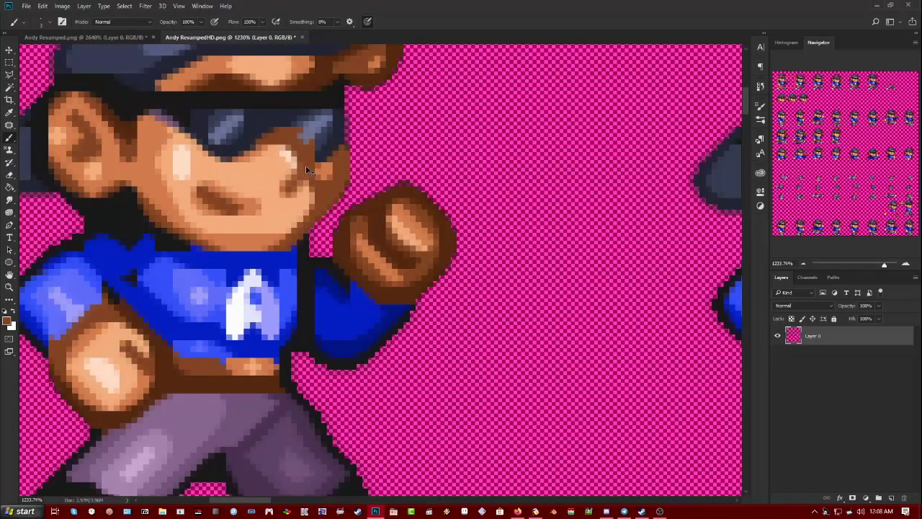
{"action": "scroll", "coordinate": [386, 281], "scroll_direction": "down", "scroll_amount": 5}
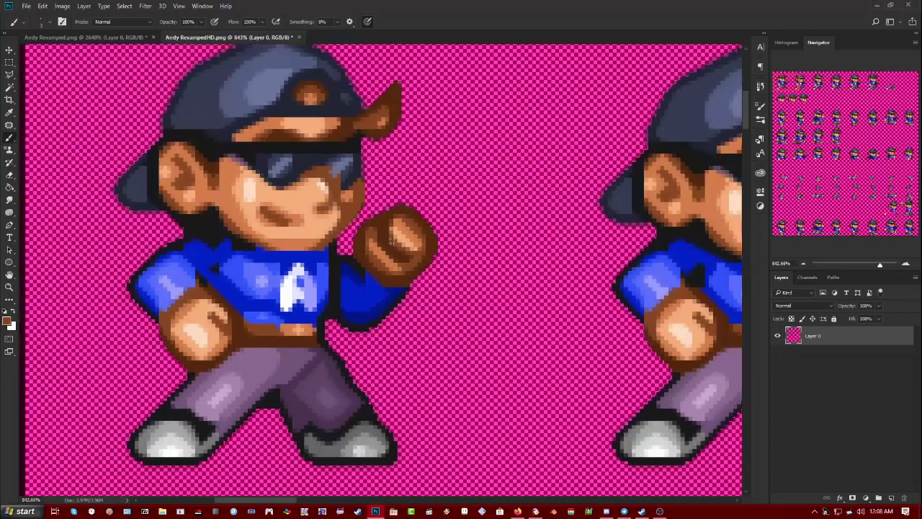
Brush the same brown onto the second HD sprite's face below the sunglasses and check the look across the sheet
{"action": "scroll", "coordinate": [385, 281], "scroll_direction": "down", "scroll_amount": 5}
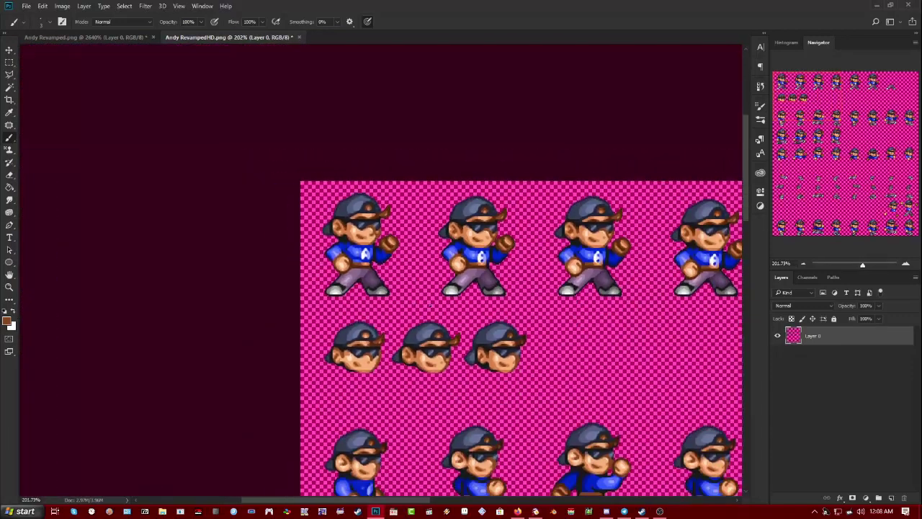
{"action": "scroll", "coordinate": [432, 281], "scroll_direction": "up", "scroll_amount": 5}
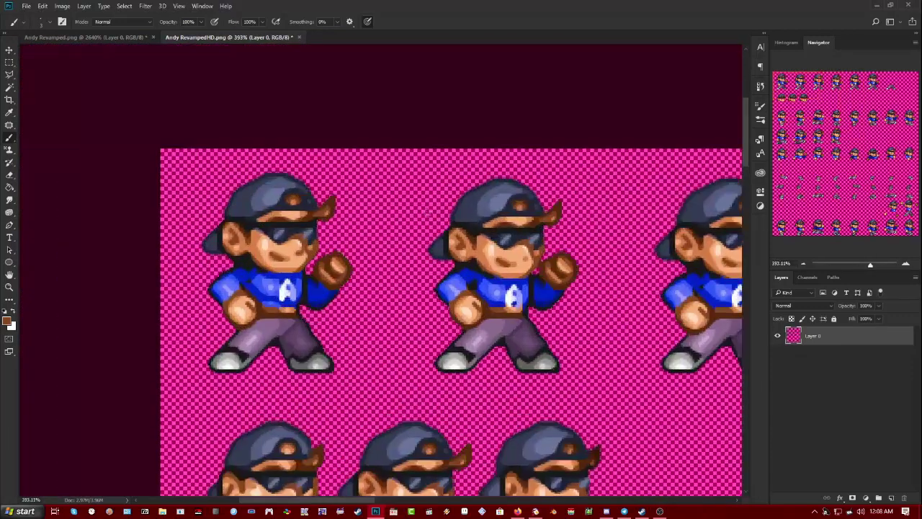
{"action": "scroll", "coordinate": [387, 252], "scroll_direction": "down", "scroll_amount": 1}
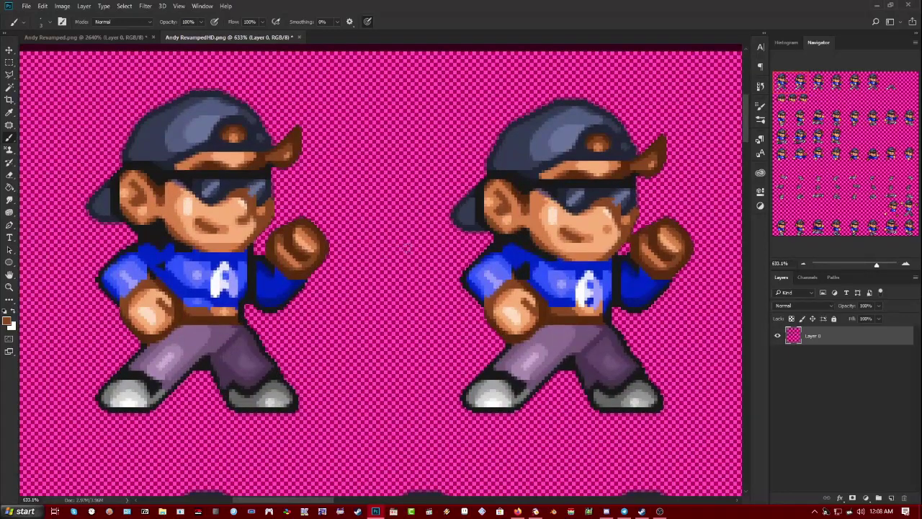
{"action": "scroll", "coordinate": [648, 208], "scroll_direction": "up", "scroll_amount": 3}
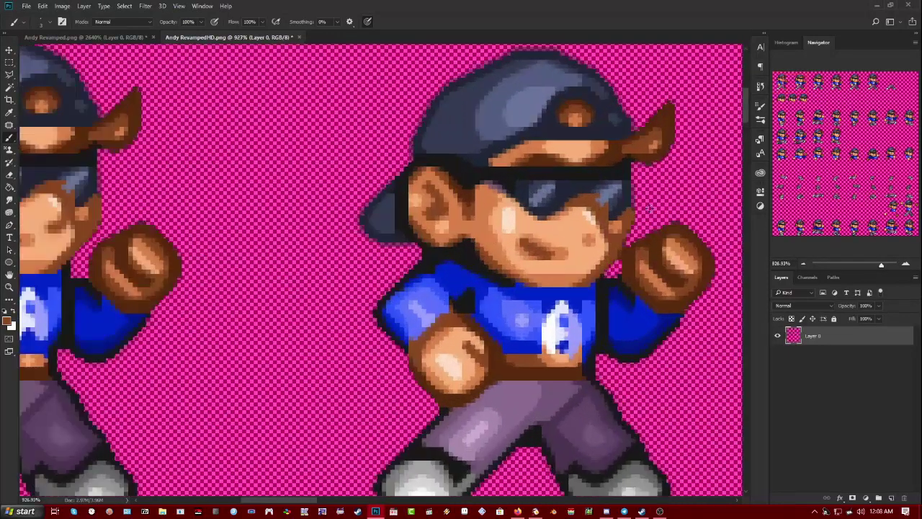
{"action": "scroll", "coordinate": [472, 306], "scroll_direction": "down", "scroll_amount": 1}
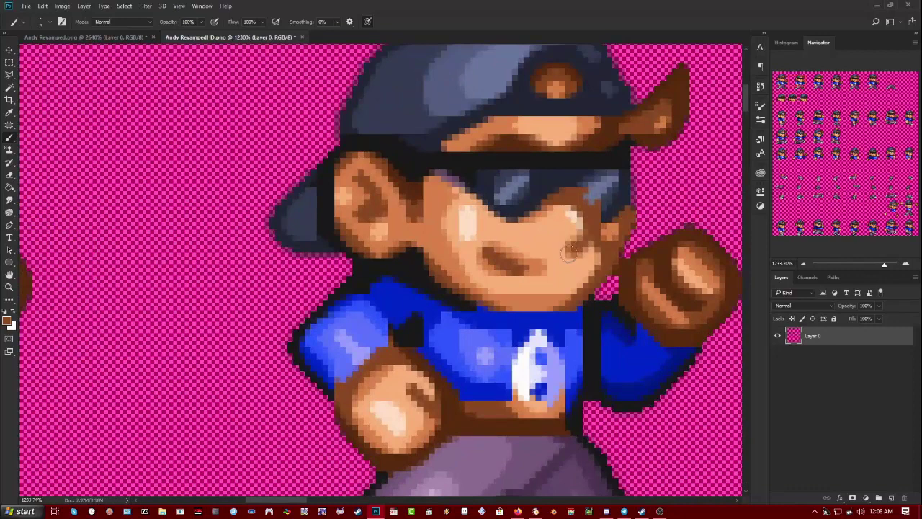
{"action": "scroll", "coordinate": [467, 301], "scroll_direction": "down", "scroll_amount": 5}
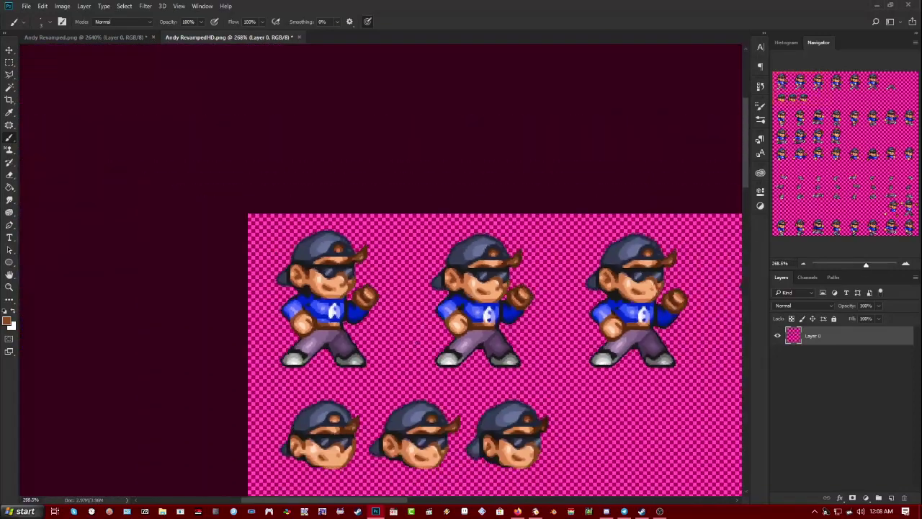
{"action": "scroll", "coordinate": [495, 335], "scroll_direction": "down", "scroll_amount": 1}
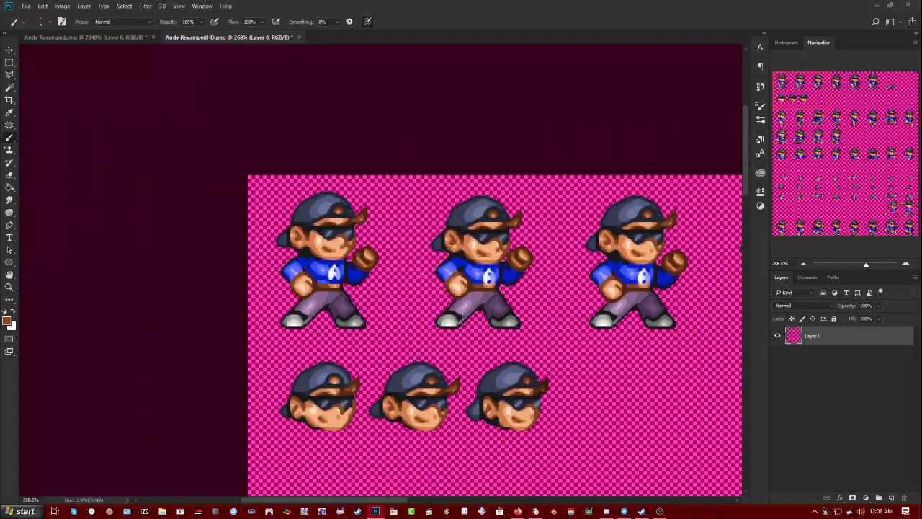
{"action": "scroll", "coordinate": [495, 313], "scroll_direction": "down", "scroll_amount": 2}
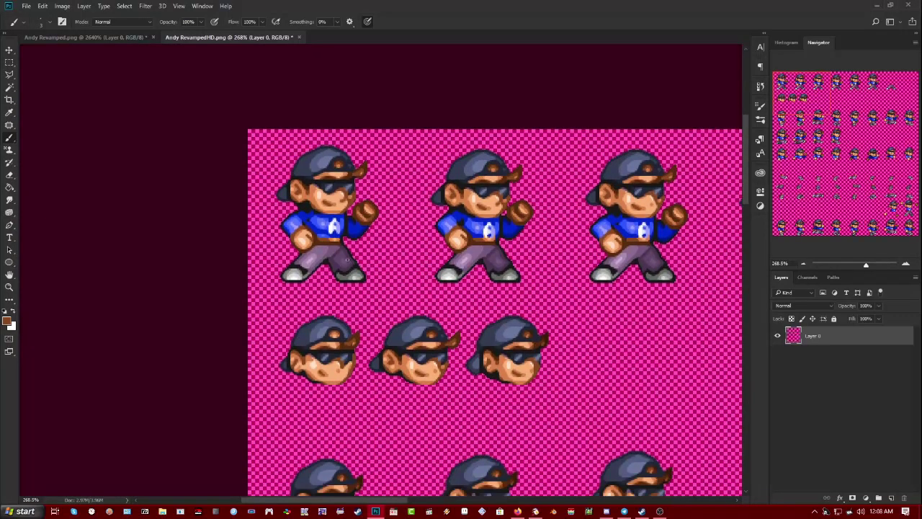
{"action": "scroll", "coordinate": [495, 312], "scroll_direction": "down", "scroll_amount": 4}
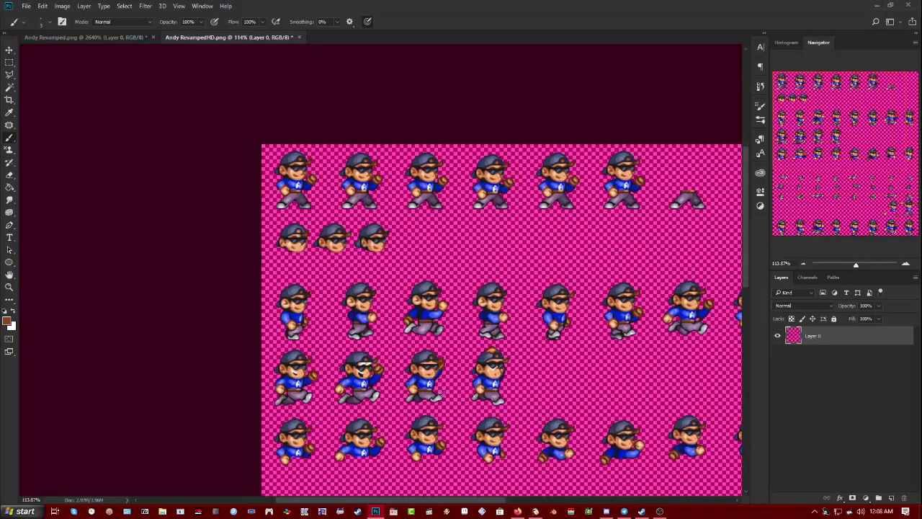
{"action": "scroll", "coordinate": [452, 391], "scroll_direction": "up", "scroll_amount": 2}
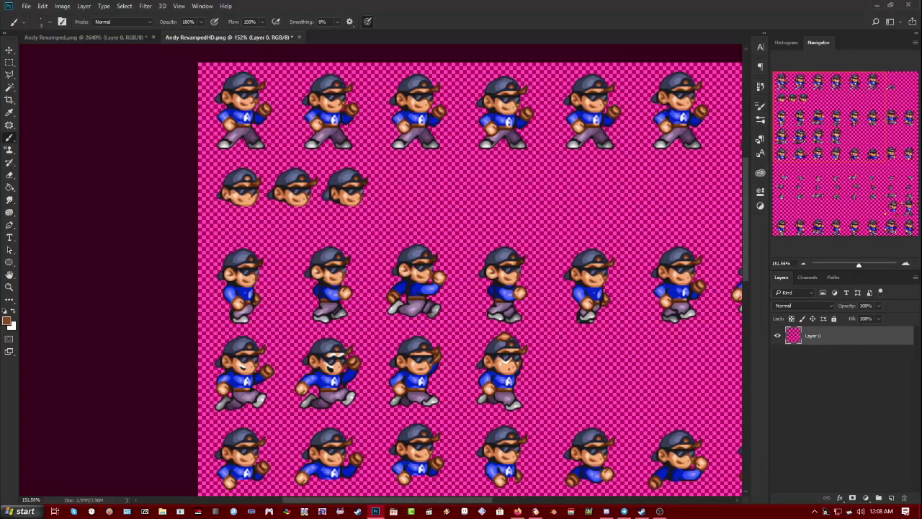
Close Andy RevampedHD.png without saving the test strokes, and switch to ImageResizer
{"action": "left_click", "coordinate": [298, 37]}
{"action": "left_click", "coordinate": [451, 191]}
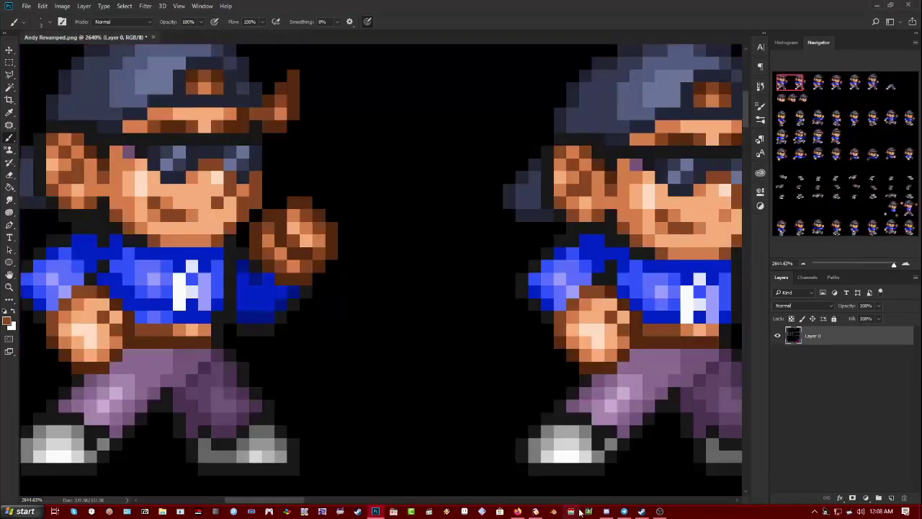
{"action": "left_click", "coordinate": [536, 512]}
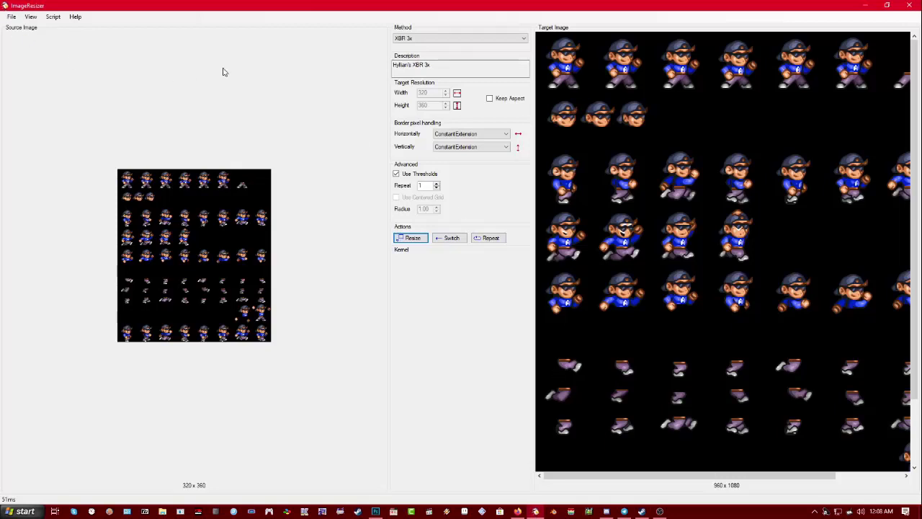